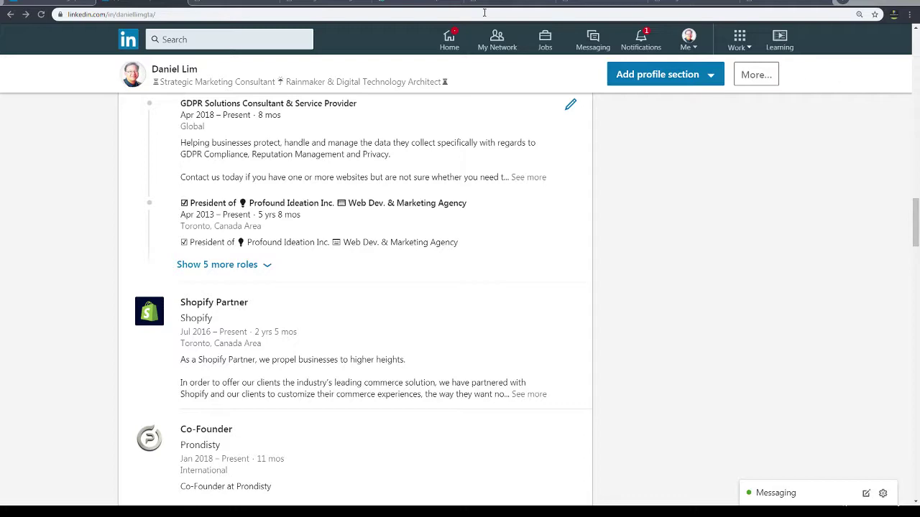
# Copy the Step 1 script from LinkedIn's public profile badge builder
pyautogui.click(44, 4)
pyautogui.scroll(3, 263, 273)
pyautogui.scroll(5, 263, 273)
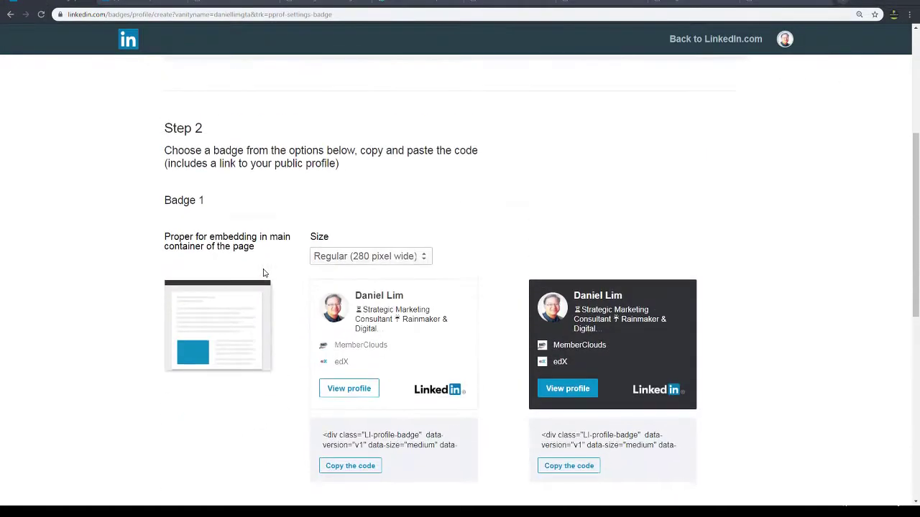
pyautogui.scroll(2, 263, 270)
pyautogui.scroll(2, 263, 266)
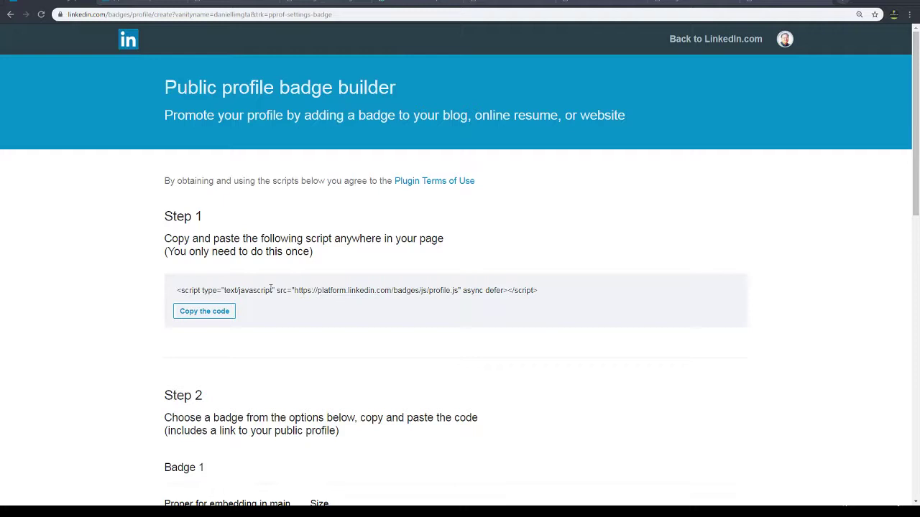
pyautogui.moveTo(535, 289); pyautogui.dragTo(94, 317)
pyautogui.hotkey('ctrl', 'c')
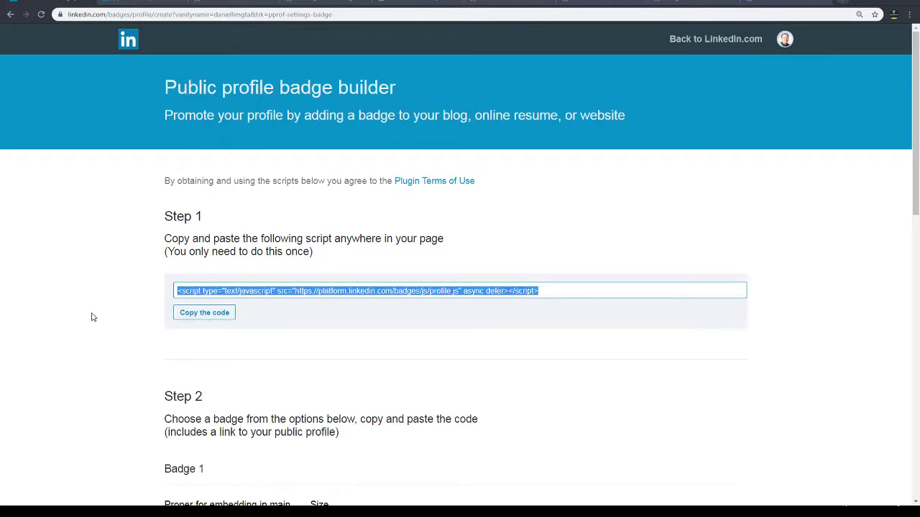
pyautogui.click(213, 316)
# Scroll through the MemberClouds site down to its footer Partners area
pyautogui.click(611, 5)
pyautogui.scroll(-2, 503, 280)
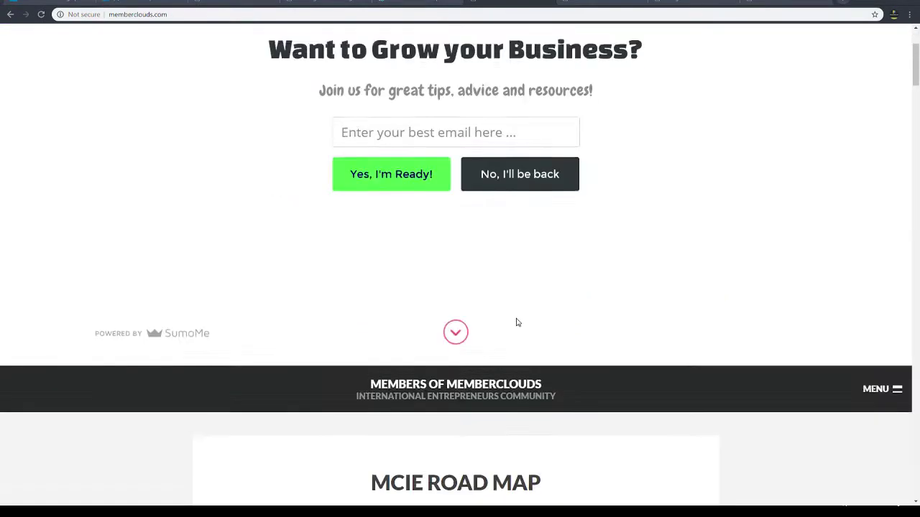
pyautogui.scroll(-1, 503, 295)
pyautogui.click(455, 232)
pyautogui.scroll(-3, 649, 328)
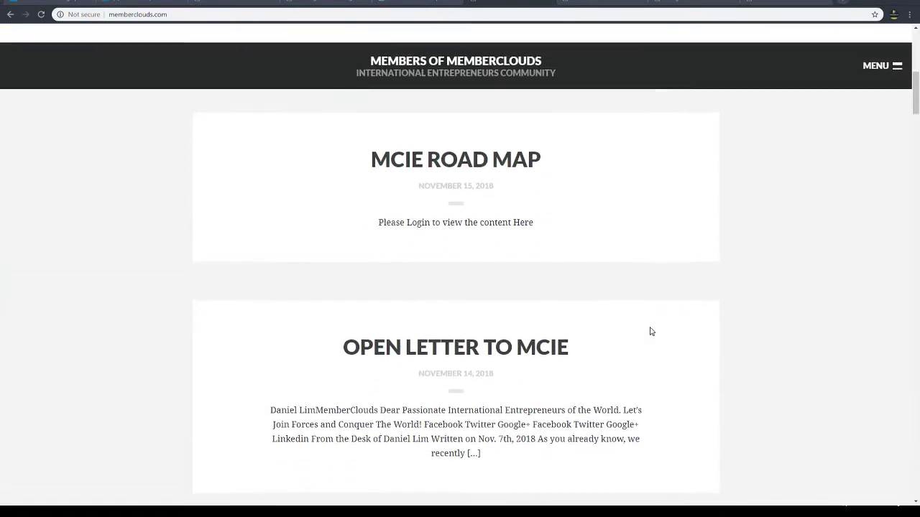
pyautogui.scroll(-5, 650, 328)
pyautogui.scroll(-4, 650, 328)
pyautogui.scroll(-5, 649, 327)
pyautogui.scroll(-5, 664, 327)
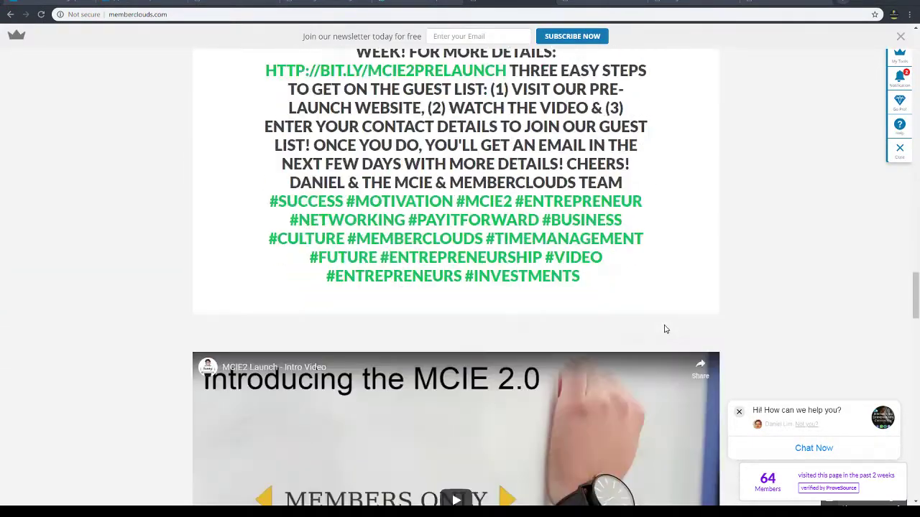
pyautogui.scroll(-5, 676, 325)
pyautogui.scroll(-5, 719, 309)
pyautogui.scroll(-5, 790, 291)
pyautogui.scroll(-5, 790, 291)
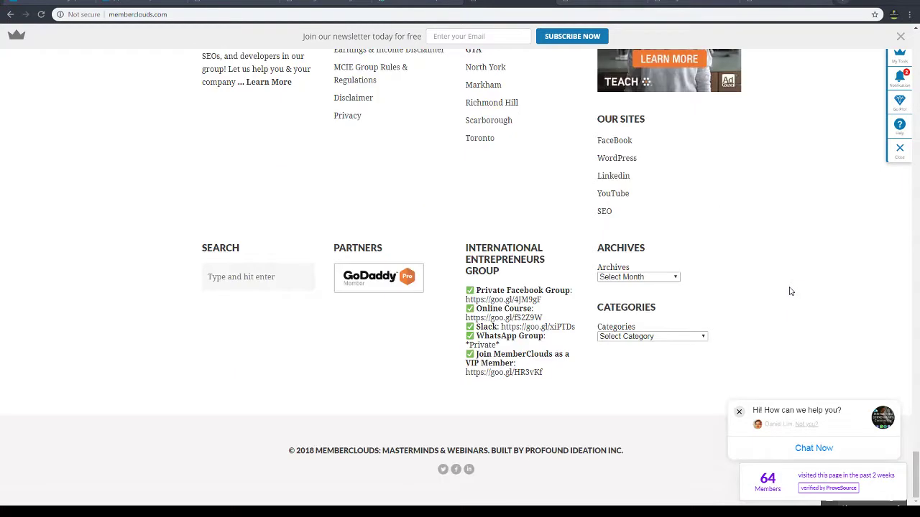
pyautogui.scroll(2, 789, 290)
pyautogui.scroll(-1, 503, 273)
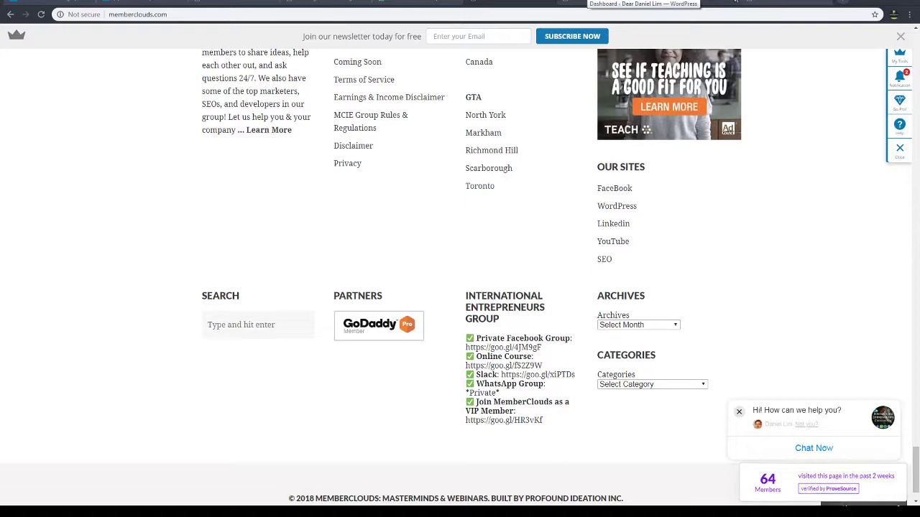
# Check the blog's Widgets admin page and its WordPress dashboard
pyautogui.click(784, 2)
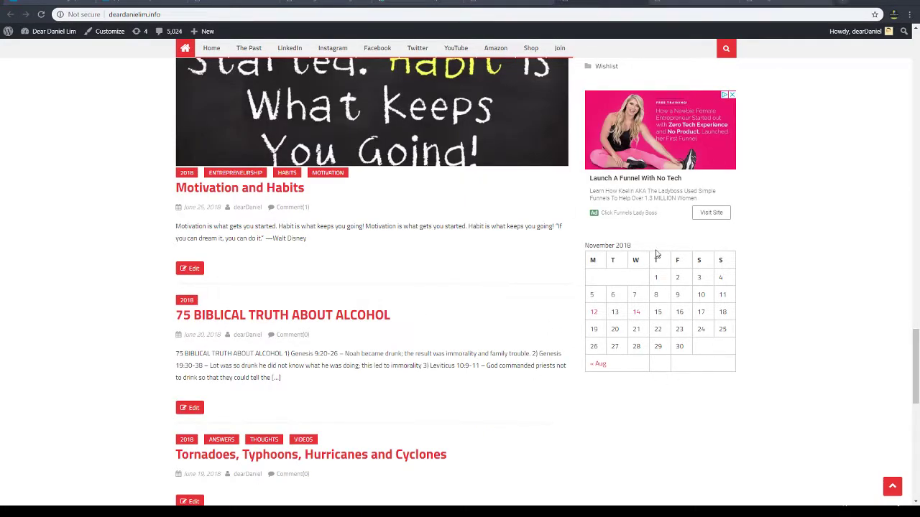
pyautogui.click(172, 11)
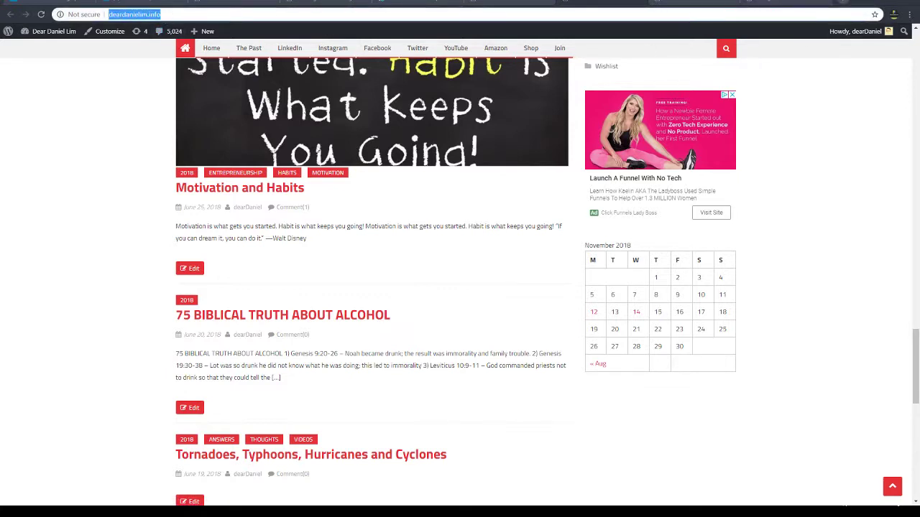
pyautogui.click(786, 3)
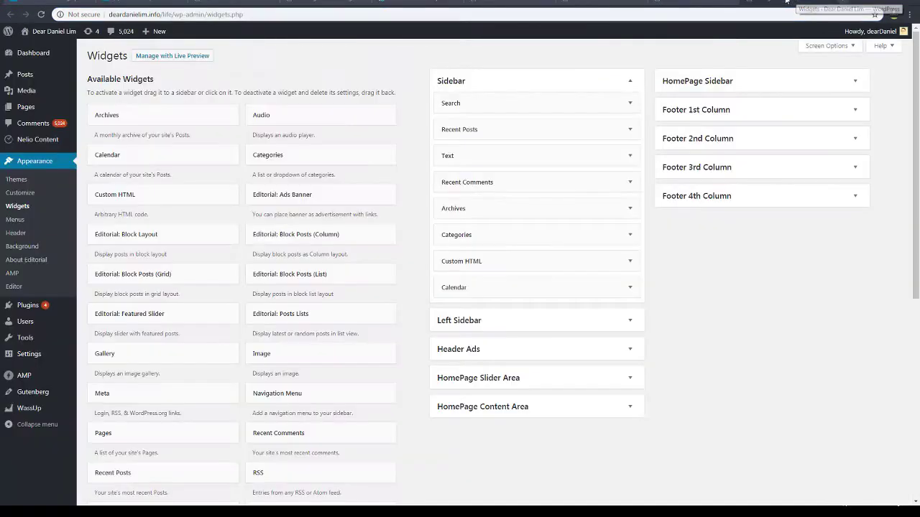
pyautogui.click(732, 1)
pyautogui.click(786, 2)
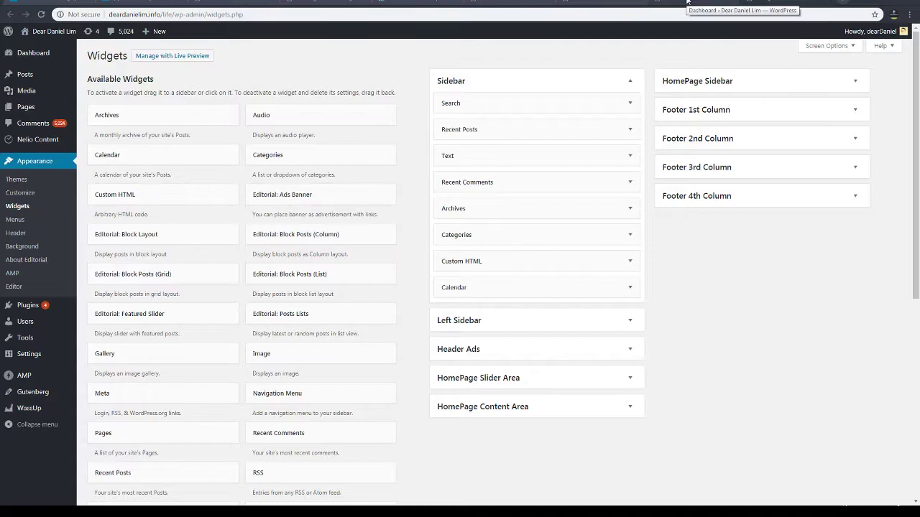
# Reload the blog's home page and scroll through it
pyautogui.click(602, 2)
pyautogui.press('Return')
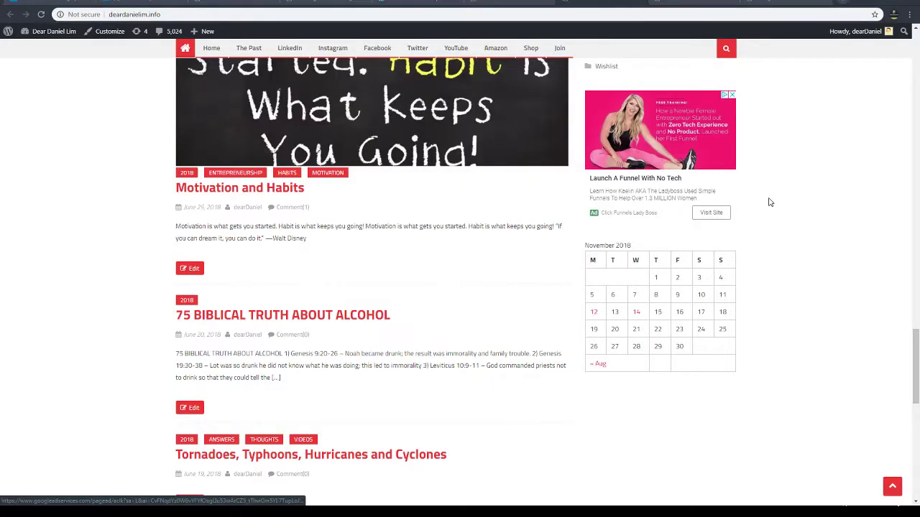
pyautogui.scroll(-10, 769, 202)
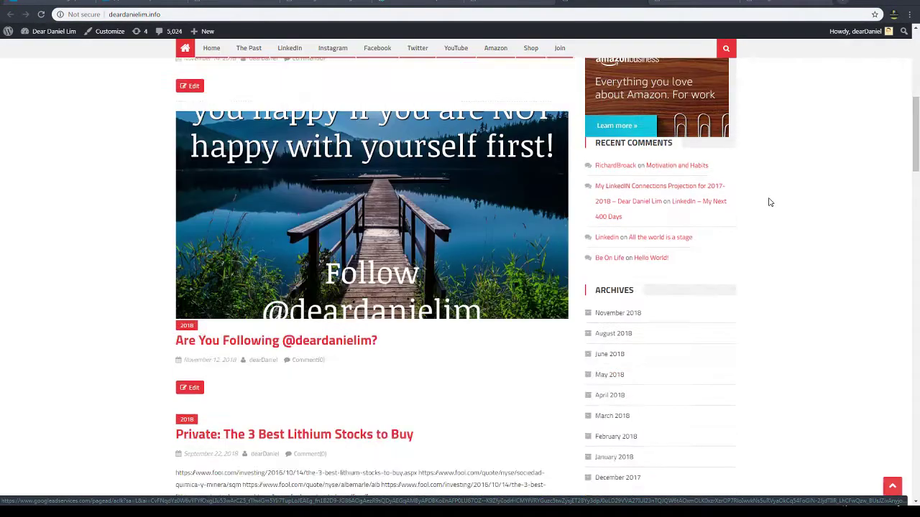
pyautogui.scroll(-10, 768, 202)
pyautogui.scroll(-10, 769, 202)
pyautogui.scroll(-10, 769, 202)
pyautogui.scroll(5, 769, 202)
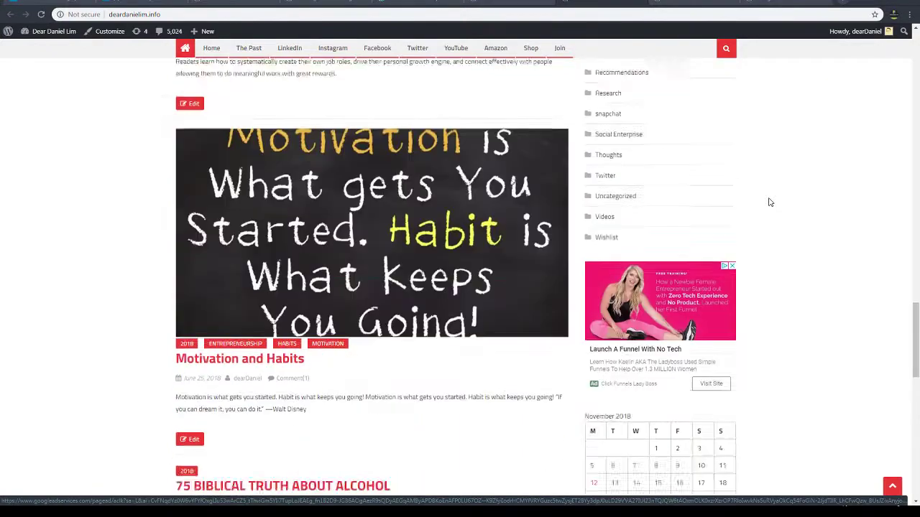
pyautogui.scroll(-3, 769, 202)
pyautogui.scroll(-2, 769, 202)
pyautogui.scroll(1, 769, 202)
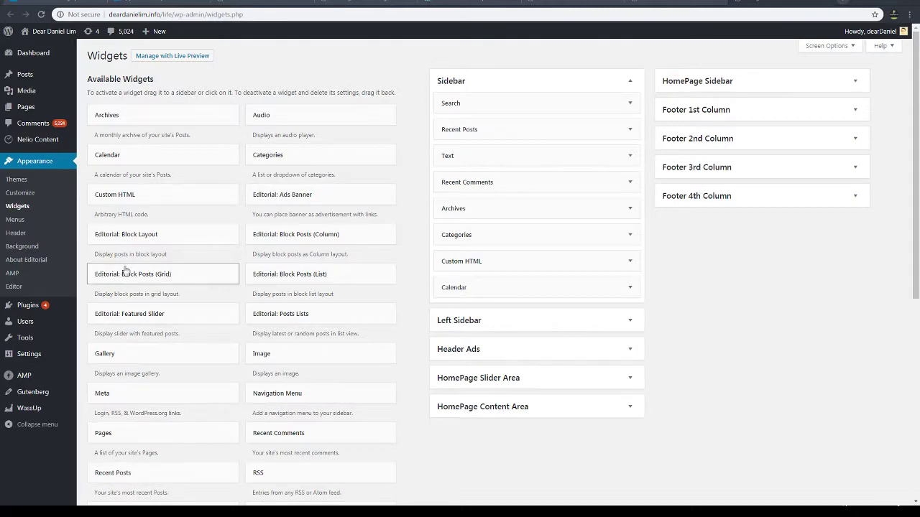
# Add a Text widget below Calendar in the Sidebar and paste the LinkedIn script into its Text tab
pyautogui.scroll(-2, 180, 245)
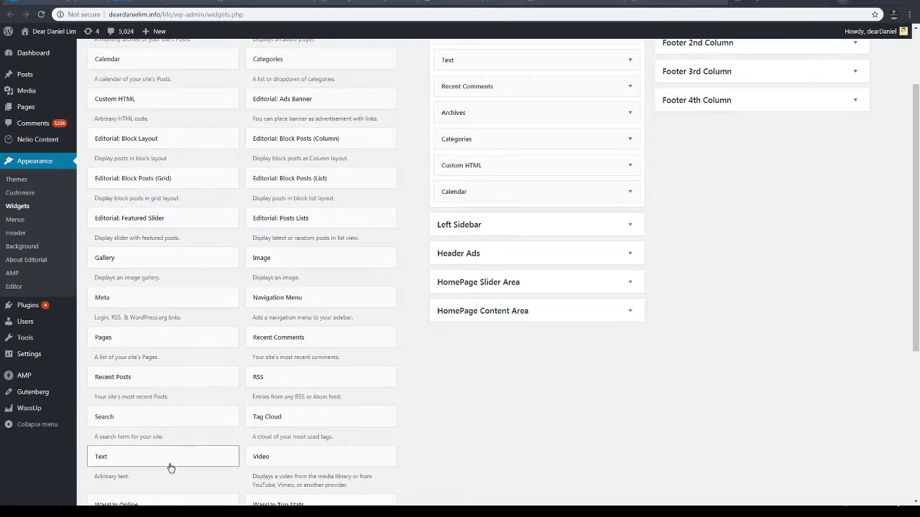
pyautogui.moveTo(170, 468); pyautogui.dragTo(533, 221)
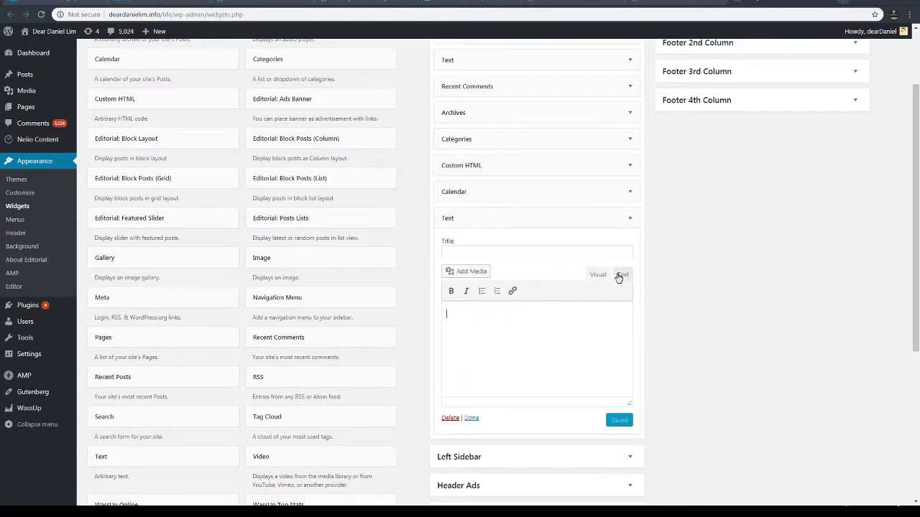
pyautogui.click(621, 275)
pyautogui.hotkey('ctrl', 'v')
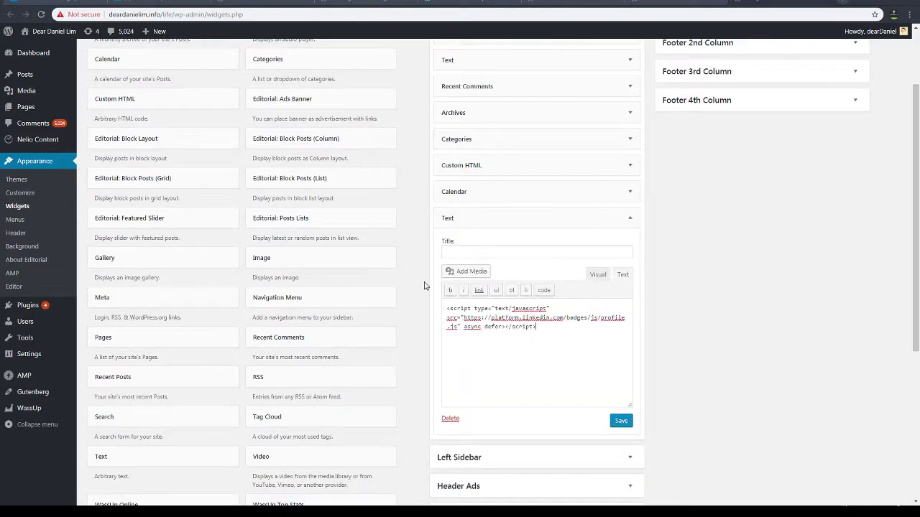
pyautogui.hotkey('ctrl', 'a')
pyautogui.hotkey('ctrl', 'Tab')
# Copy the dark Badge 1 code from Step 2 of the badge builder
pyautogui.scroll(-1, 375, 400)
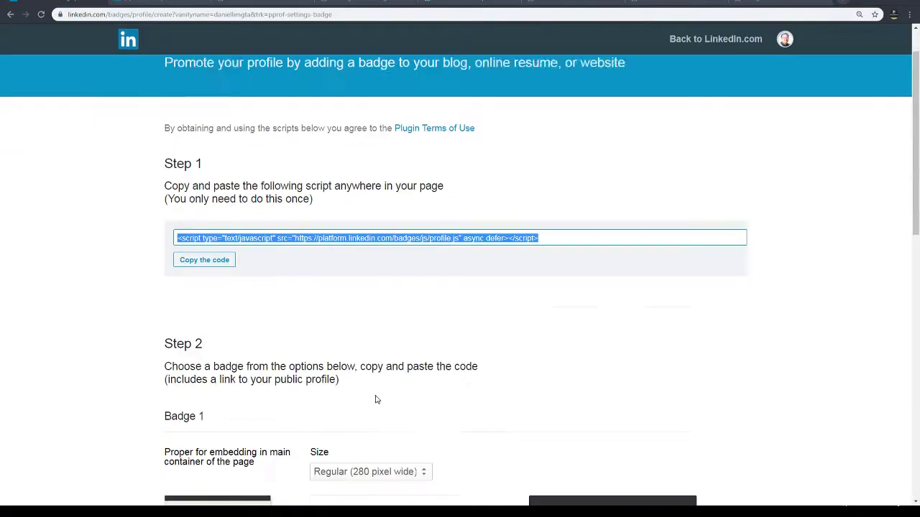
pyautogui.scroll(-1, 375, 399)
pyautogui.scroll(-2, 347, 366)
pyautogui.moveTo(165, 177); pyautogui.dragTo(395, 207)
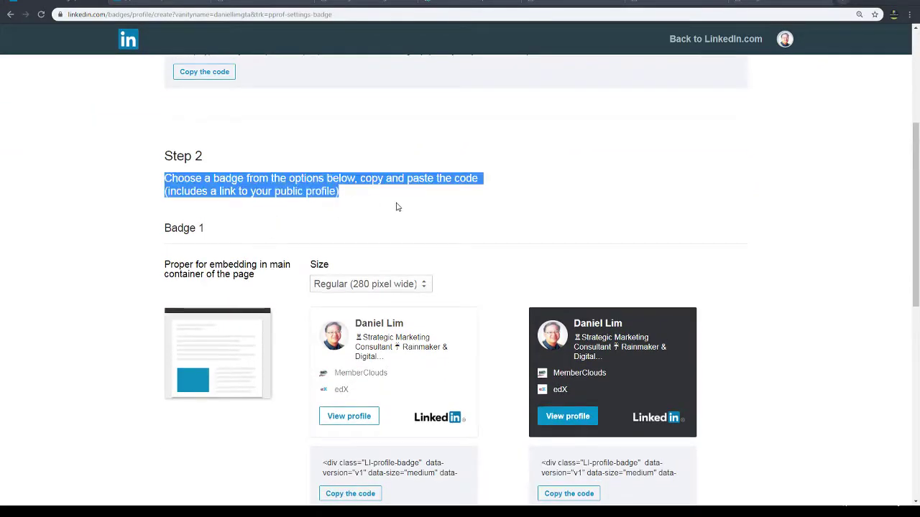
pyautogui.scroll(-1, 611, 212)
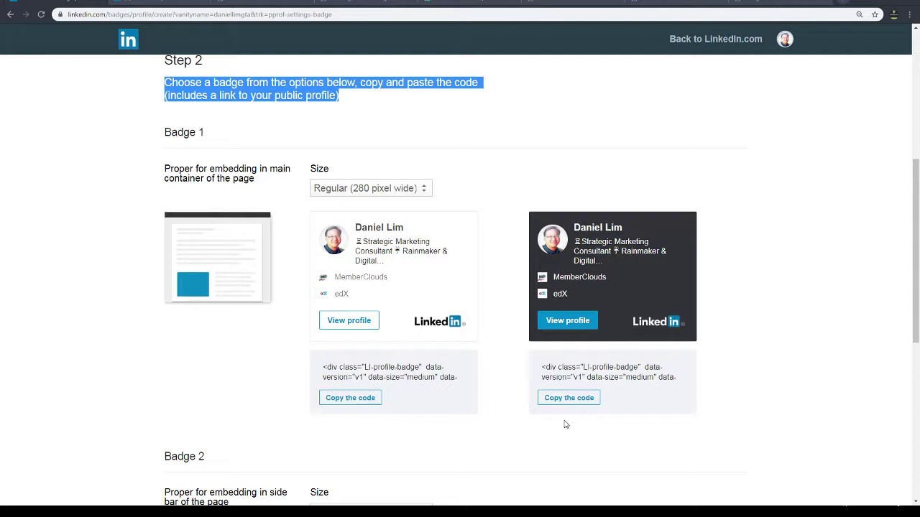
pyautogui.click(569, 398)
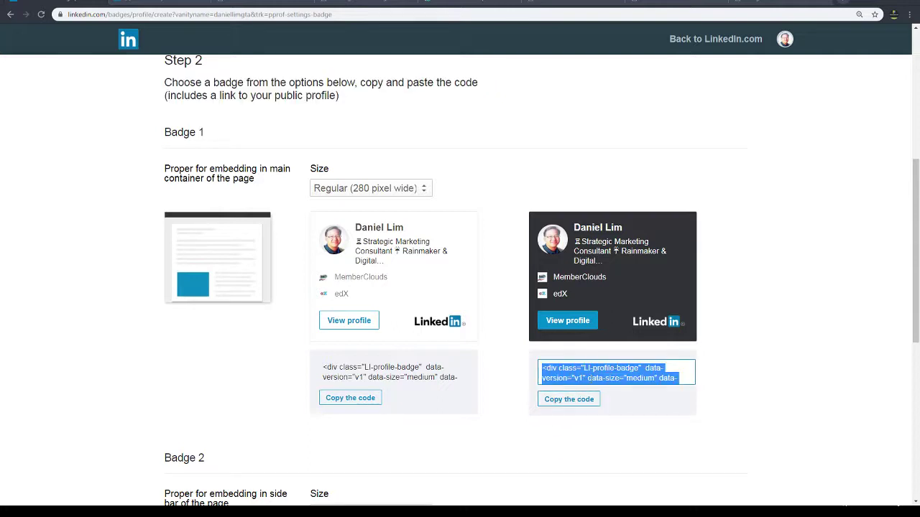
pyautogui.click(567, 402)
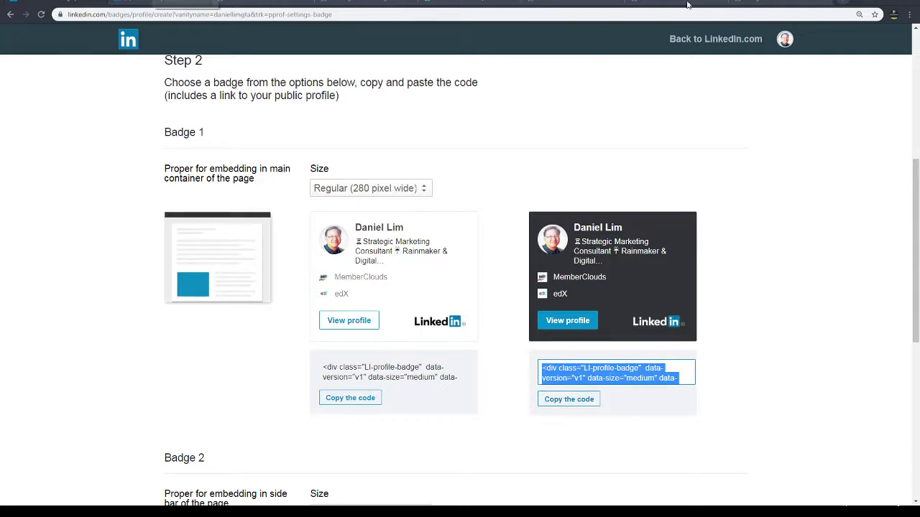
pyautogui.click(718, 5)
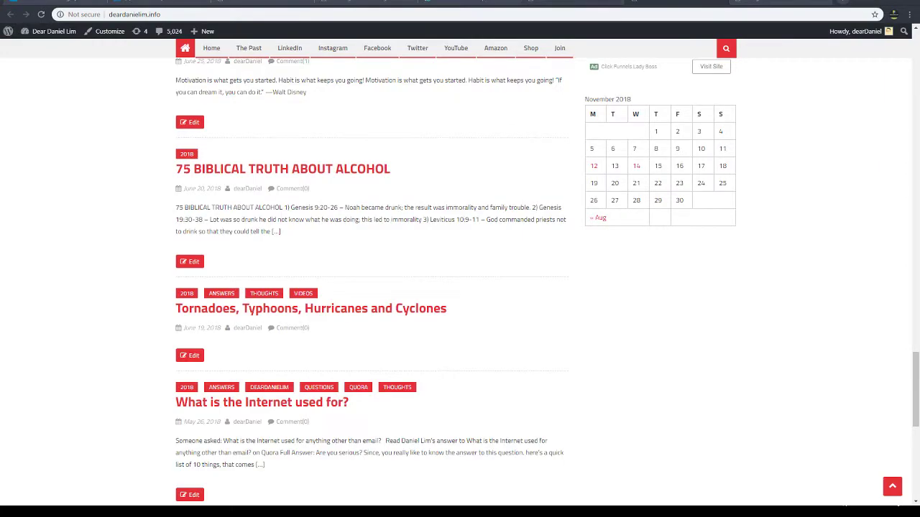
# Append the dark Badge 1 code under the Step 1 script in the Sidebar Text widget and save
pyautogui.click(603, 5)
pyautogui.click(675, 5)
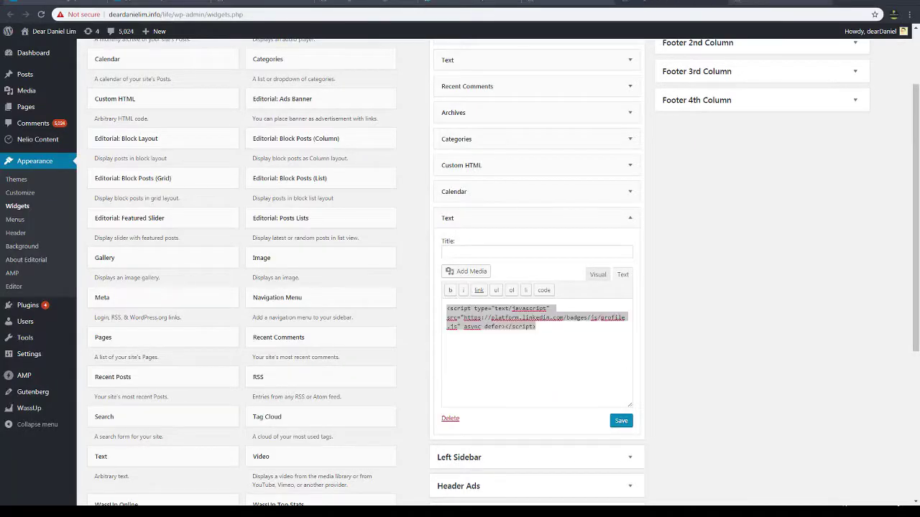
pyautogui.hotkey('ctrl', 'v')
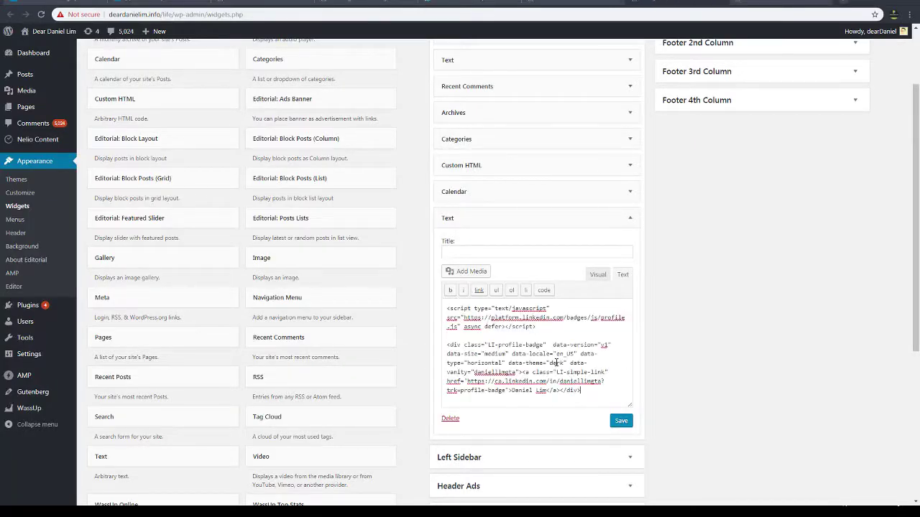
pyautogui.click(615, 422)
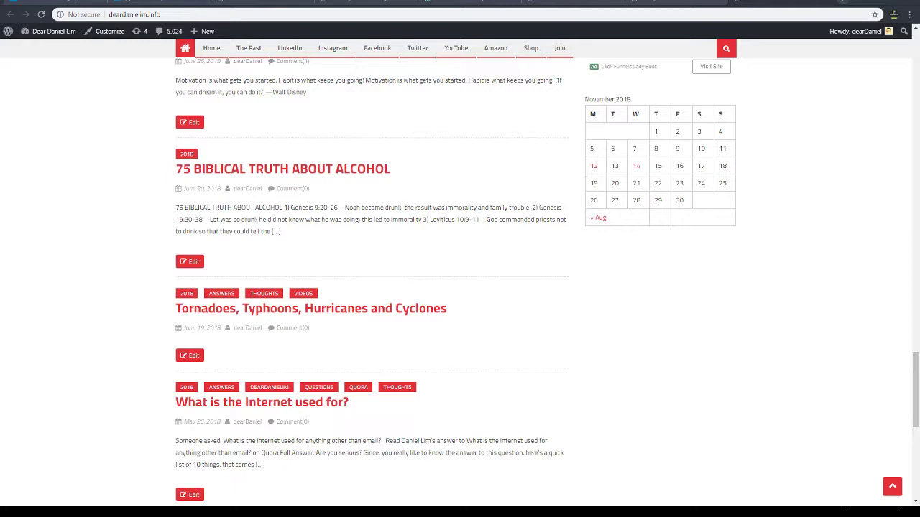
# Reload deardanielim.info and inspect the sidebar, which shows only a Daniel Lim link under the calendar
pyautogui.press('F5')
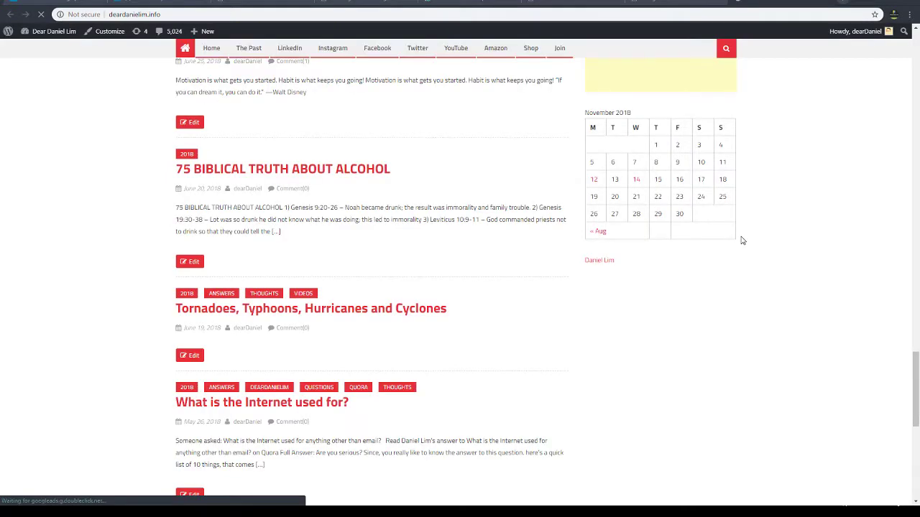
pyautogui.moveTo(617, 260); pyautogui.dragTo(584, 263)
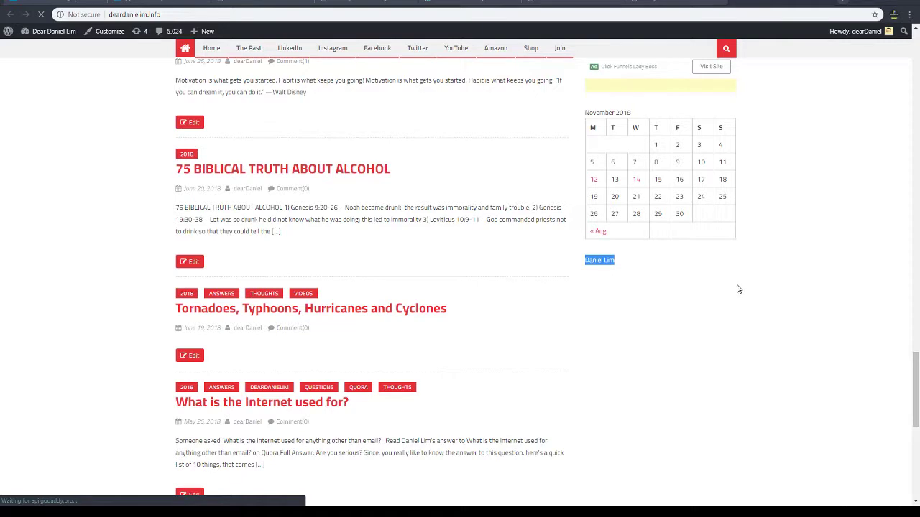
pyautogui.scroll(1, 748, 381)
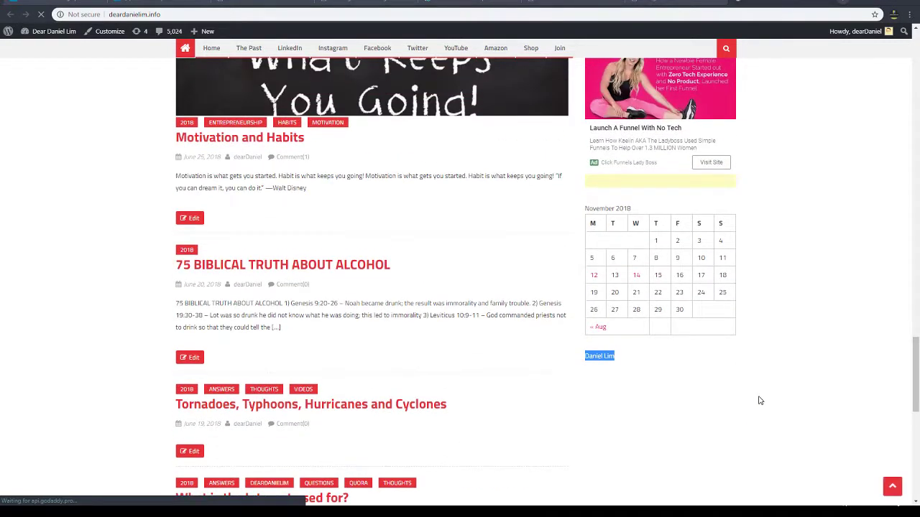
pyautogui.scroll(5, 762, 402)
pyautogui.scroll(2, 772, 406)
pyautogui.scroll(-6, 772, 409)
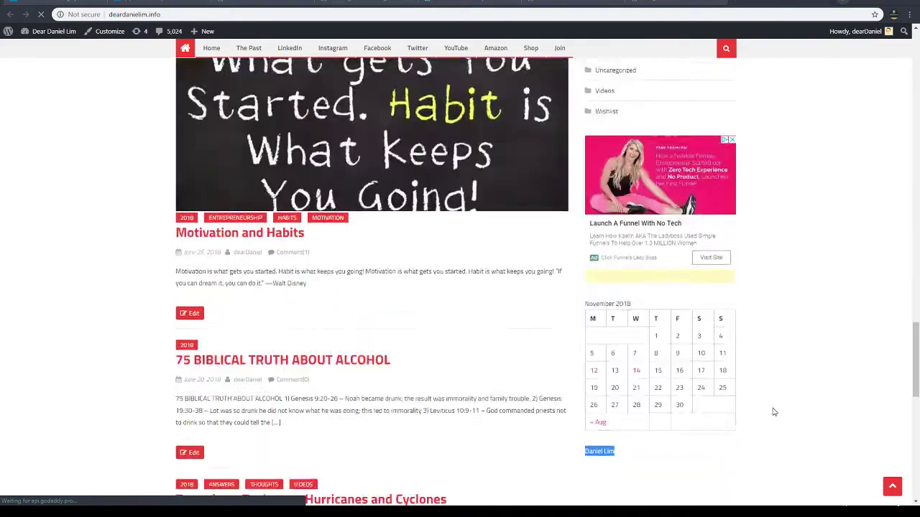
pyautogui.scroll(-7, 774, 411)
pyautogui.scroll(2, 774, 410)
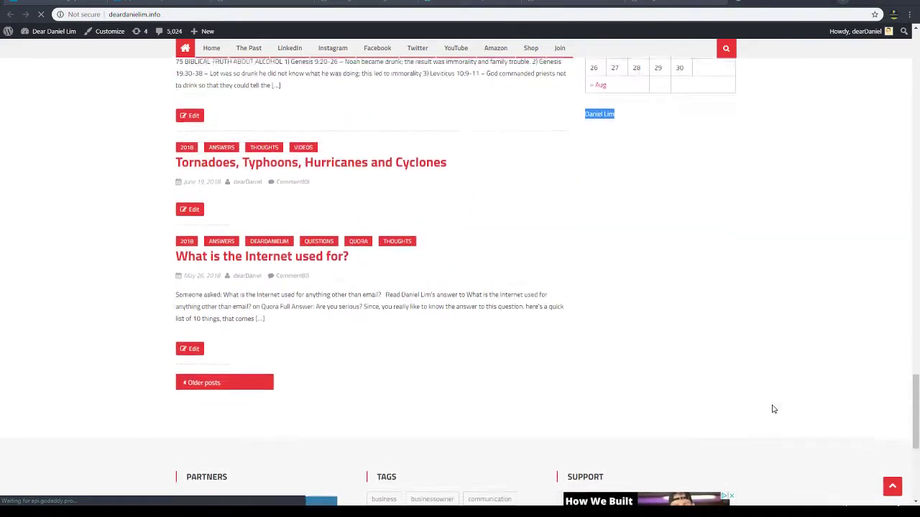
pyautogui.scroll(1, 773, 410)
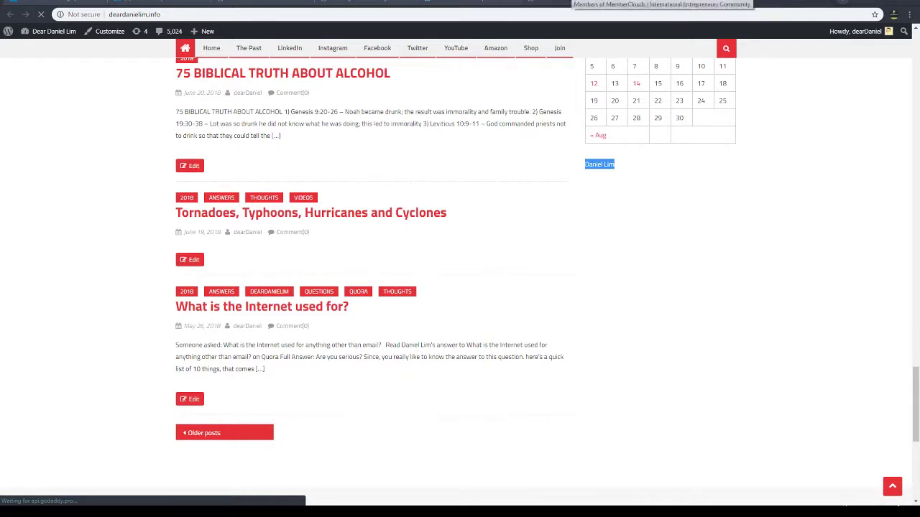
pyautogui.click(629, 3)
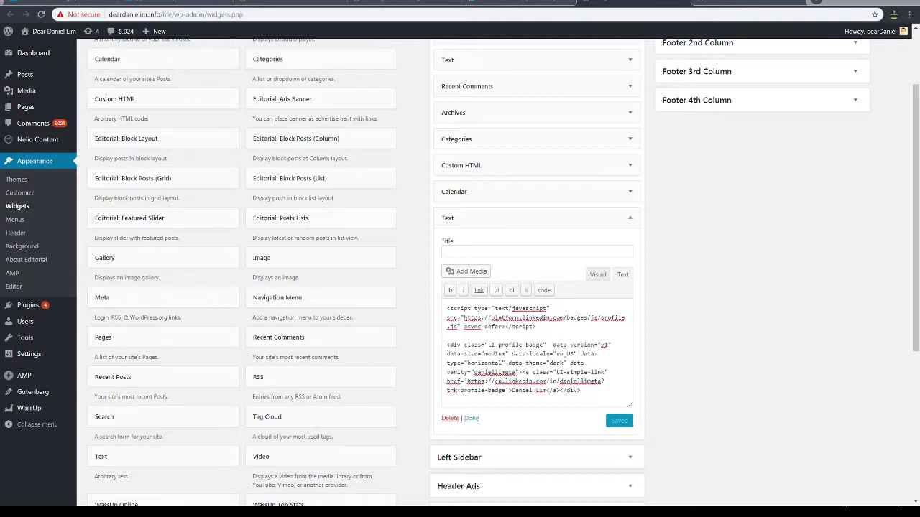
# Move from the deardanielim.info front page to the memberclouds.com Widgets admin
pyautogui.click(722, 4)
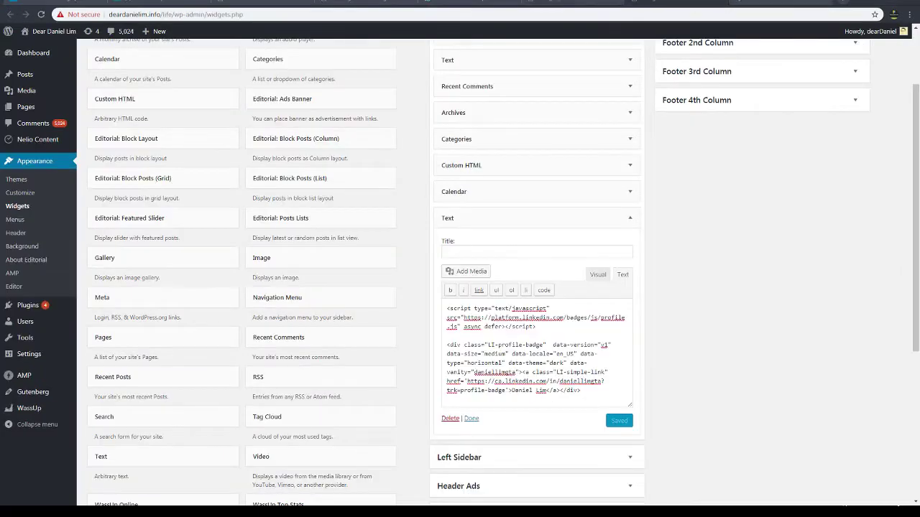
pyautogui.click(71, 31)
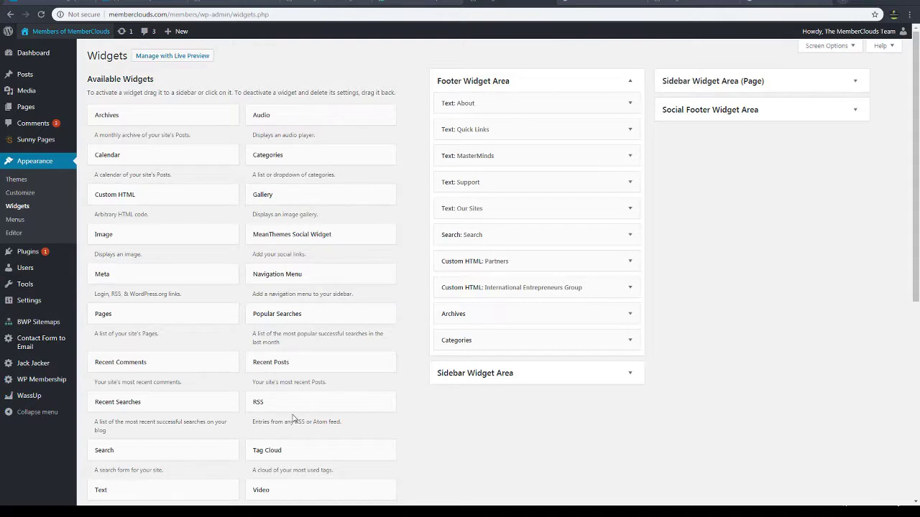
# Add a Text widget below Custom HTML: Partners in the Footer Widget Area and paste the badge code
pyautogui.scroll(-2, 272, 401)
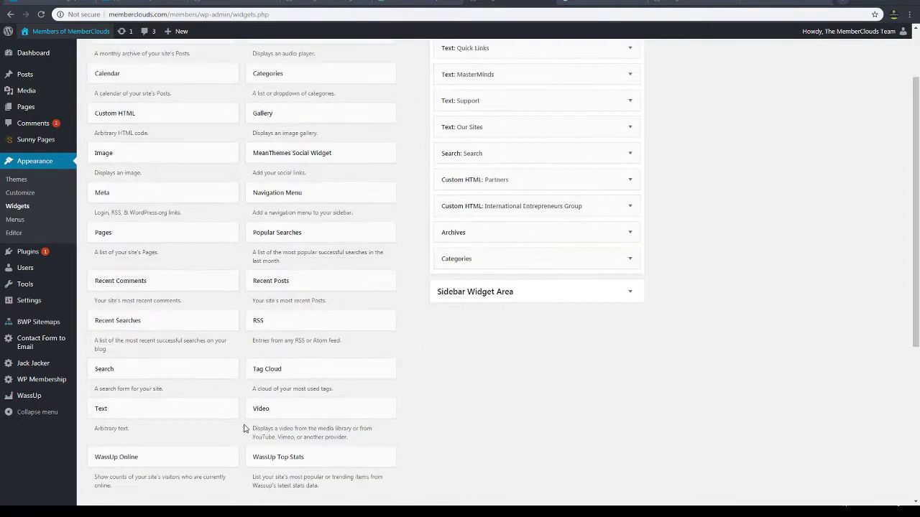
pyautogui.scroll(-1, 174, 400)
pyautogui.moveTo(168, 348)
pyautogui.mouseDown()
pyautogui.moveTo(486, 254)
pyautogui.moveTo(585, 168)
pyautogui.moveTo(547, 201)
pyautogui.moveTo(527, 132)
pyautogui.mouseUp()
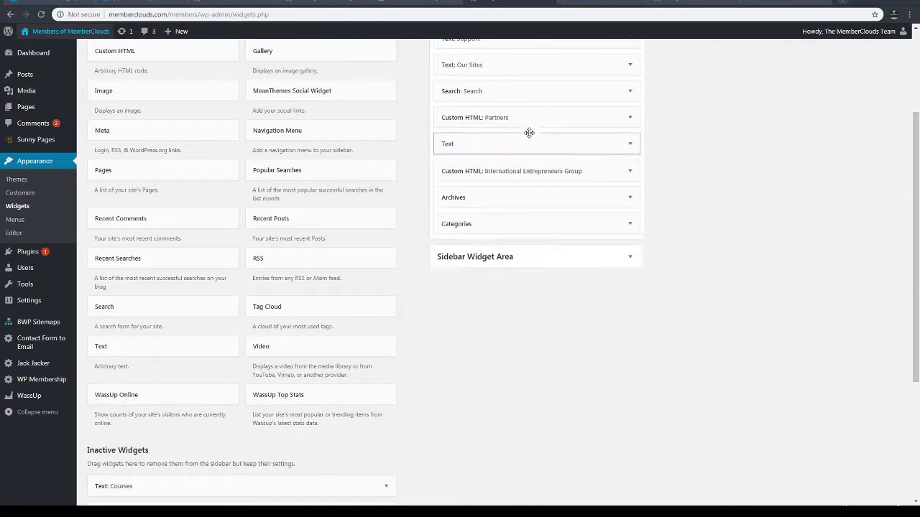
pyautogui.click(484, 256)
pyautogui.hotkey('ctrl', 'v')
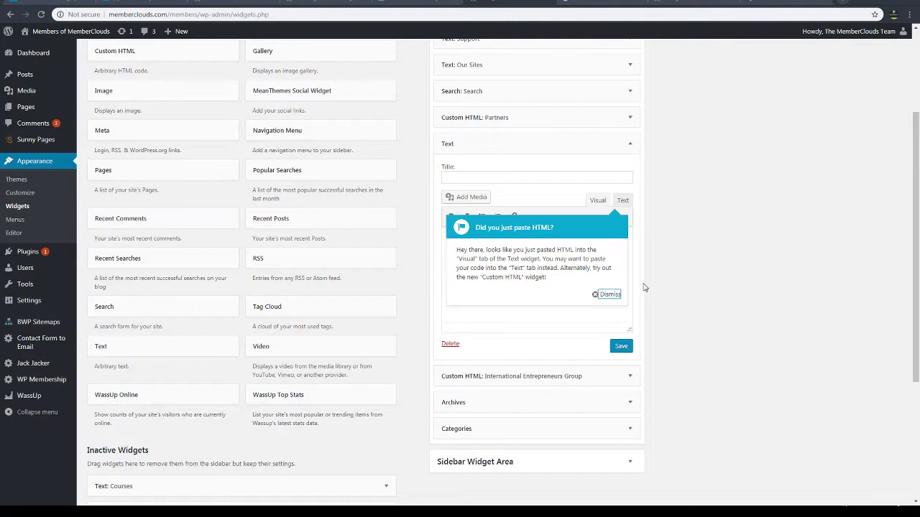
# Re-paste the badge code as raw HTML in the Text tab and save the widget
pyautogui.click(623, 201)
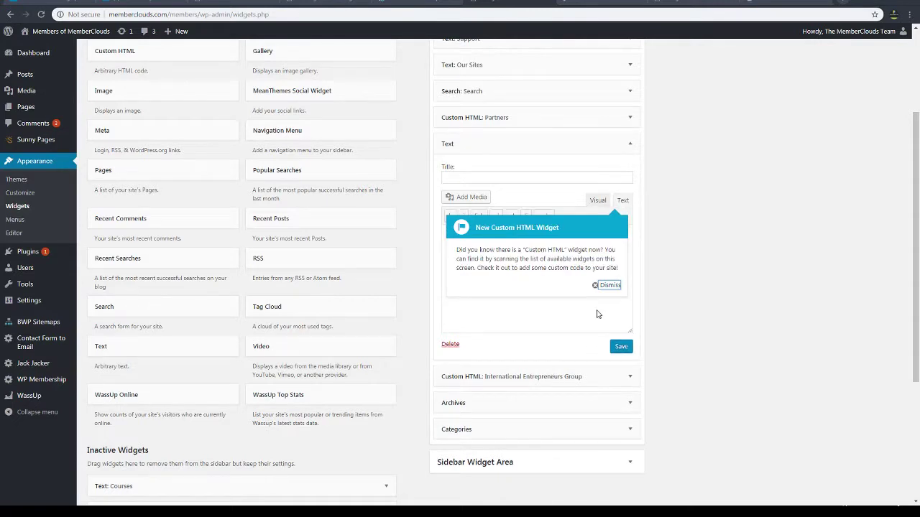
pyautogui.click(607, 286)
pyautogui.hotkey('ctrl', 'a')
pyautogui.hotkey('ctrl', 'v')
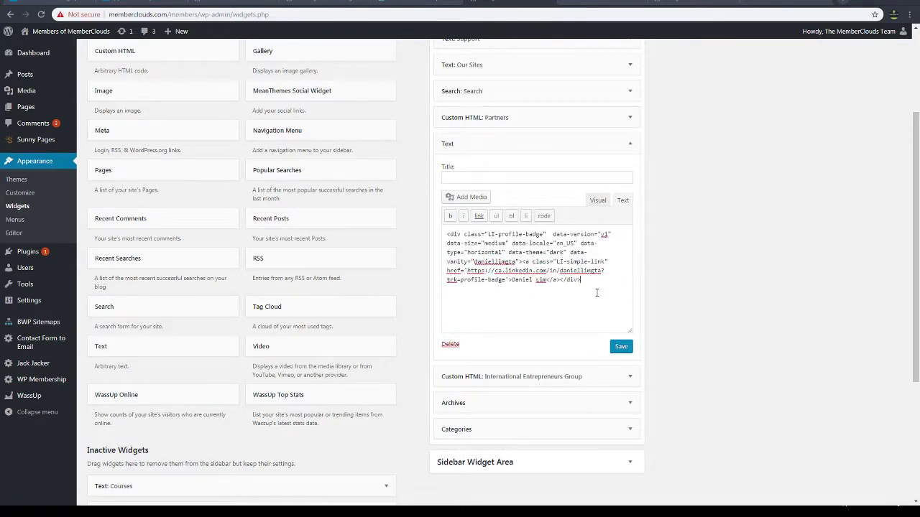
pyautogui.click(621, 347)
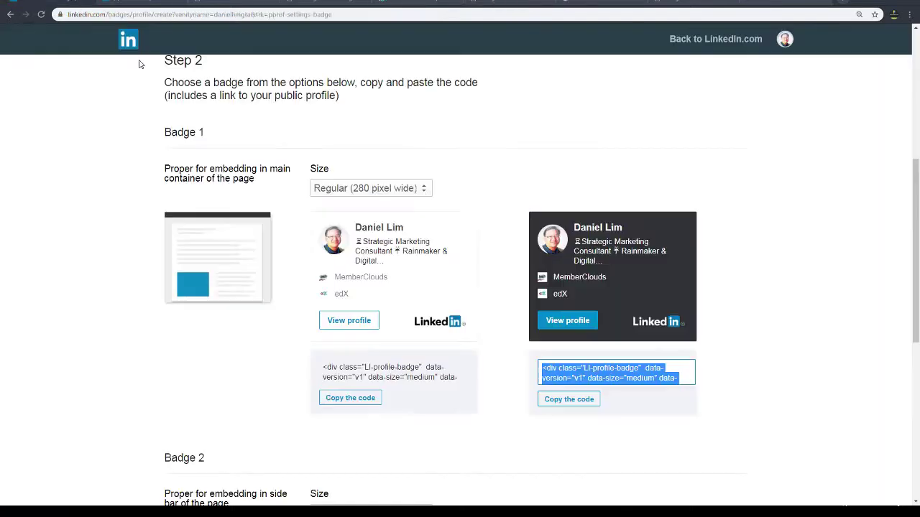
# Copy the Step 1 script again and return to the MemberClouds front page
pyautogui.scroll(3, 294, 171)
pyautogui.click(215, 167)
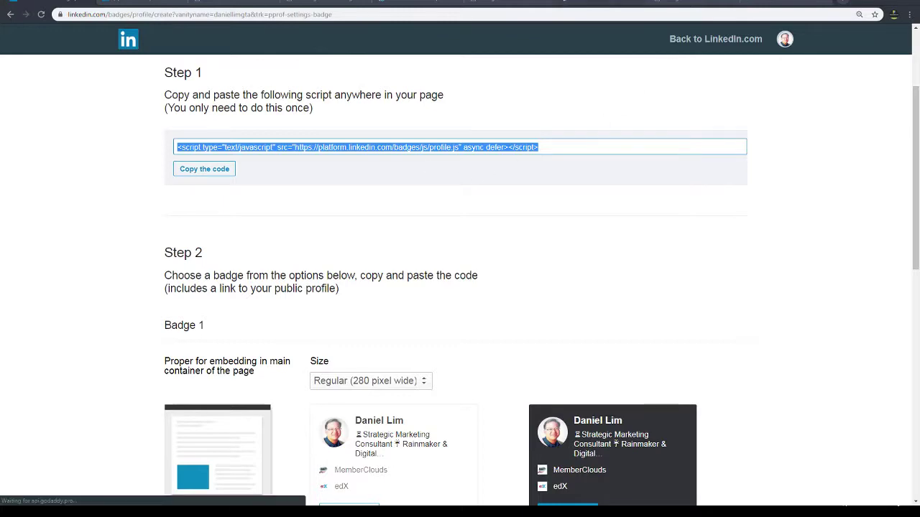
pyautogui.click(497, 3)
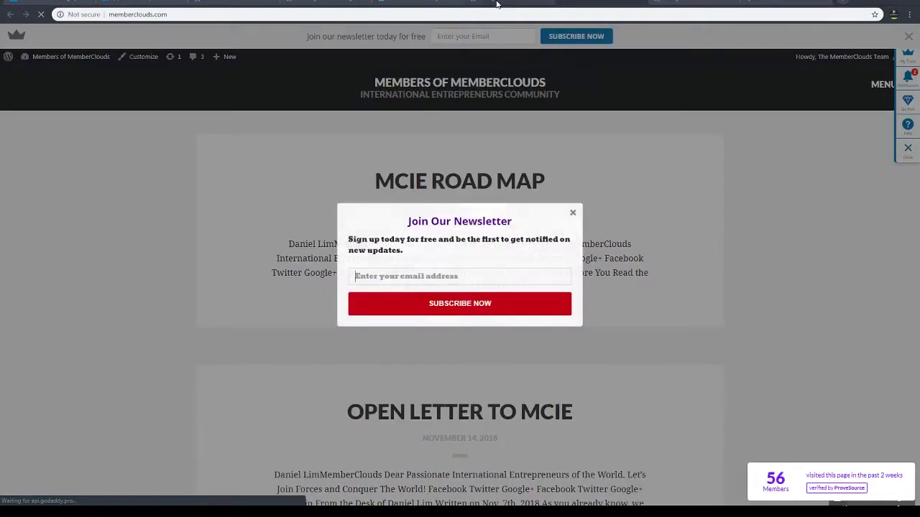
pyautogui.click(495, 4)
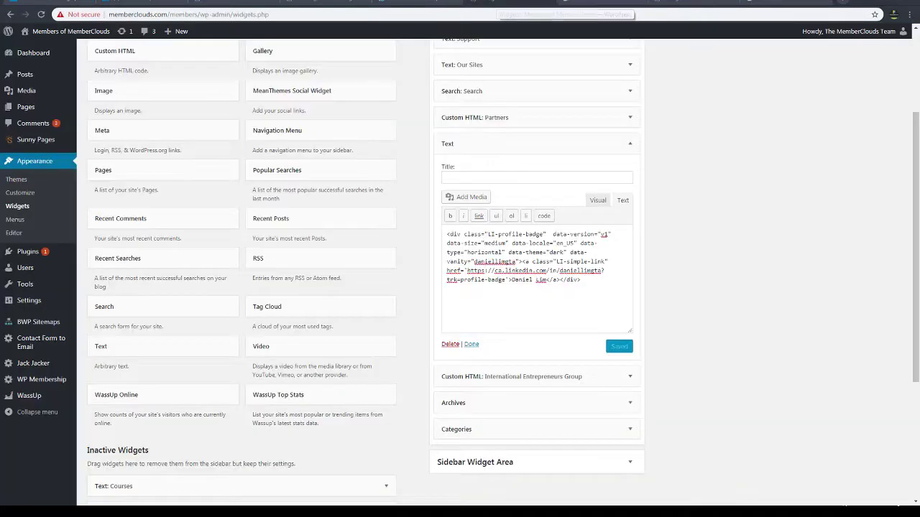
pyautogui.click(569, 3)
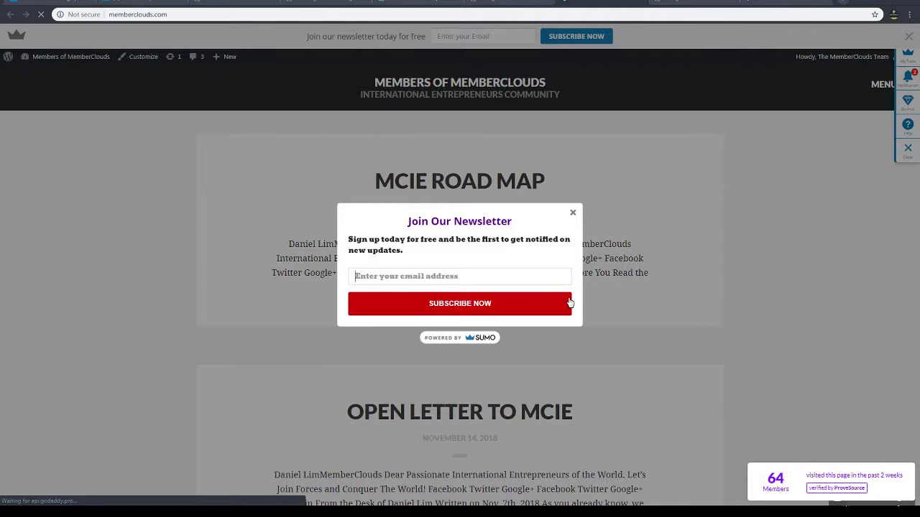
# Insert the Step 1 script plus a blank line above the badge code in the footer widget and save
pyautogui.click(574, 212)
pyautogui.scroll(-3, 612, 324)
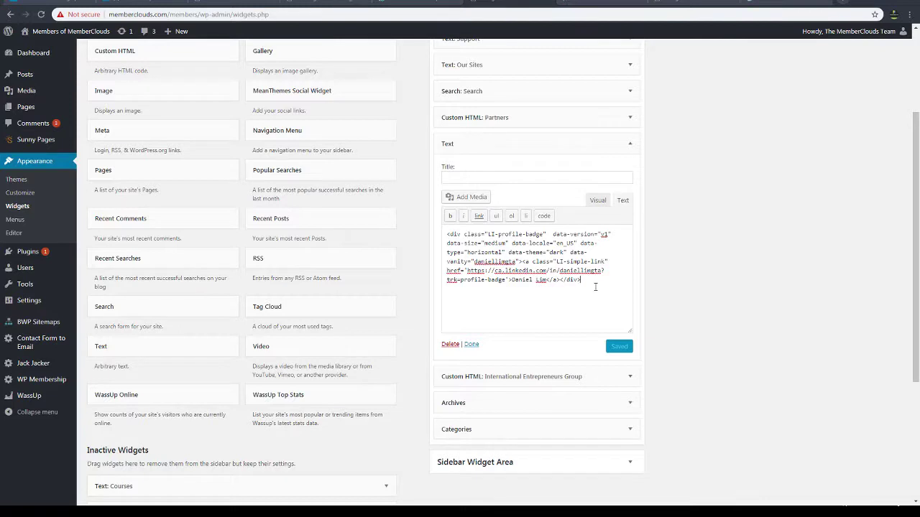
pyautogui.hotkey('ctrl', 'v')
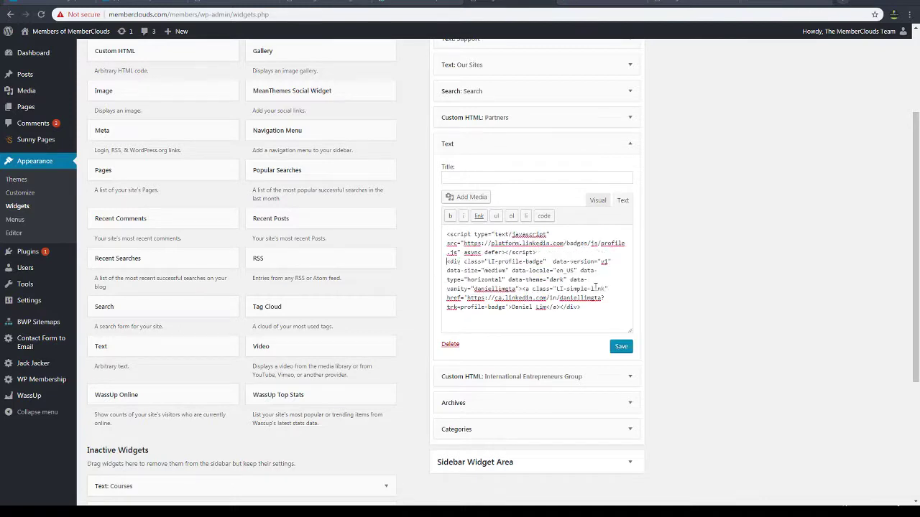
pyautogui.press('Return')
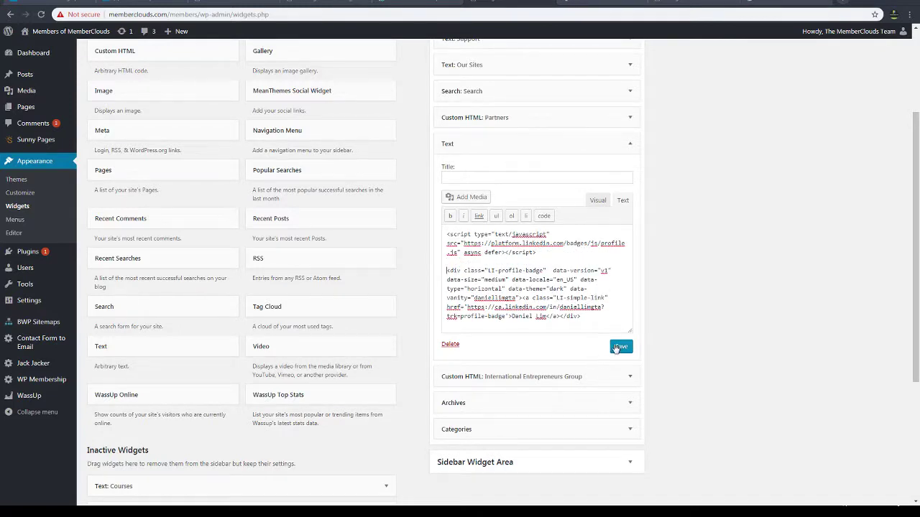
pyautogui.click(619, 346)
pyautogui.click(781, 2)
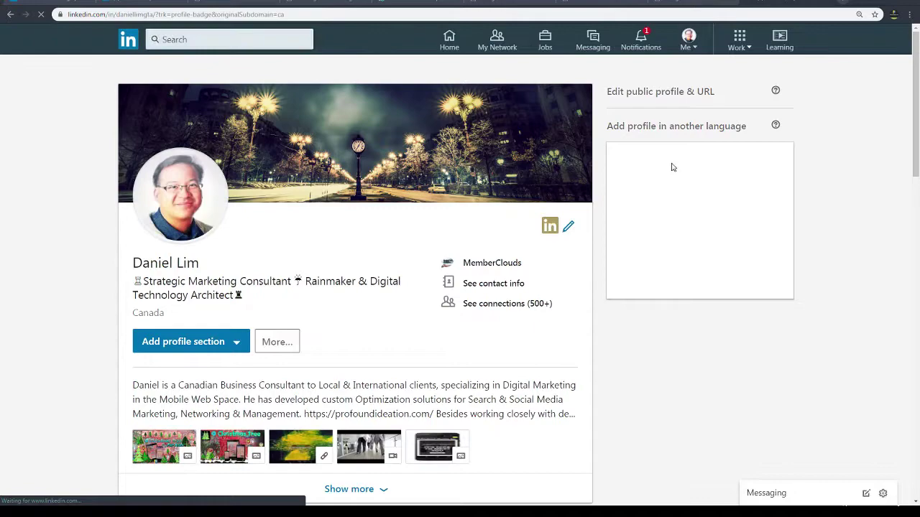
# Close the current tab and jump to the MemberClouds footer widgets
pyautogui.hotkey('ctrl', 'w')
pyautogui.hotkey('ctrl', 'shift', 'Tab')
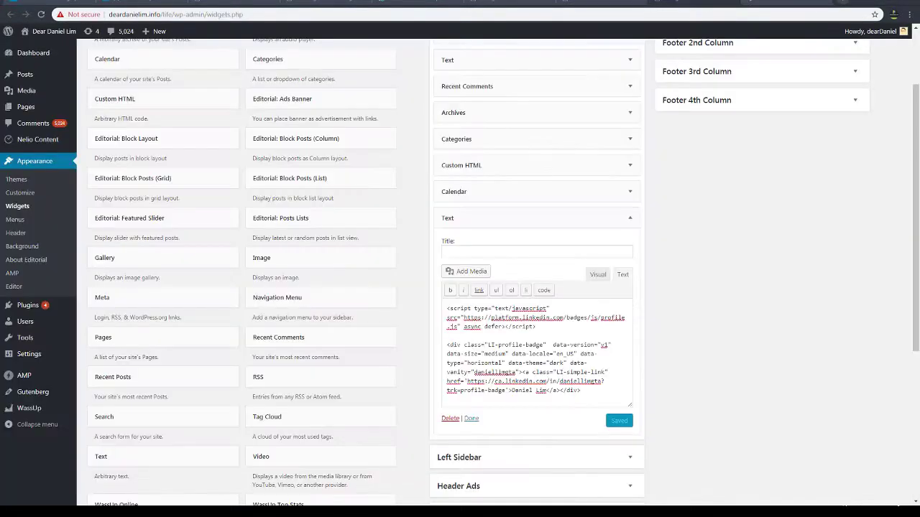
pyautogui.hotkey('ctrl', 'shift', 'Tab')
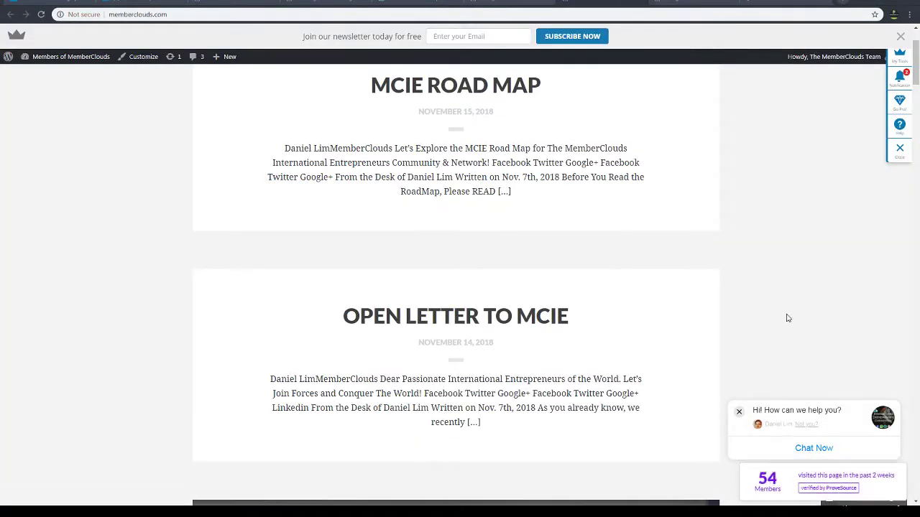
pyautogui.press('End')
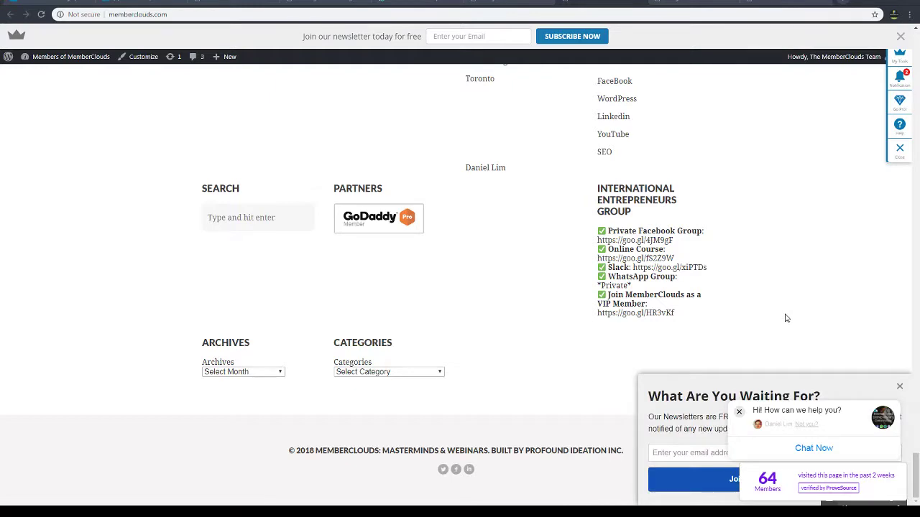
pyautogui.scroll(3, 513, 350)
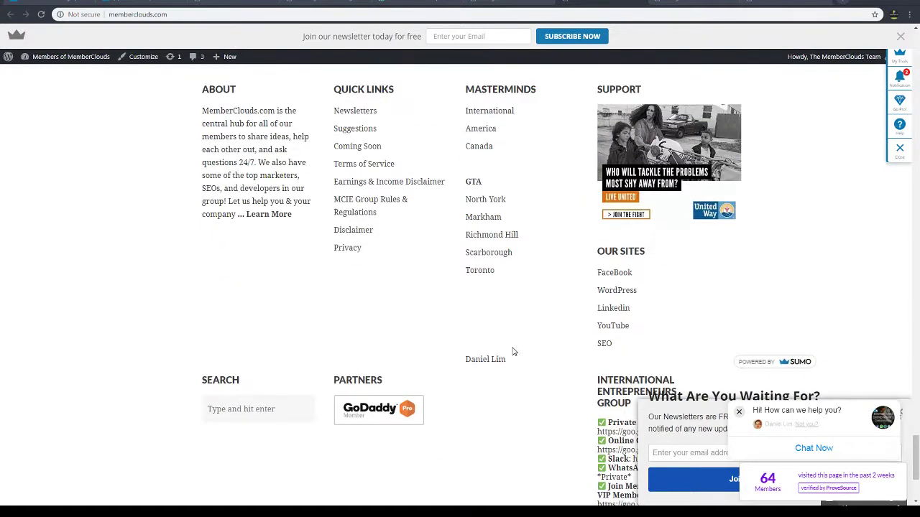
pyautogui.scroll(3, 513, 351)
pyautogui.scroll(-6, 513, 351)
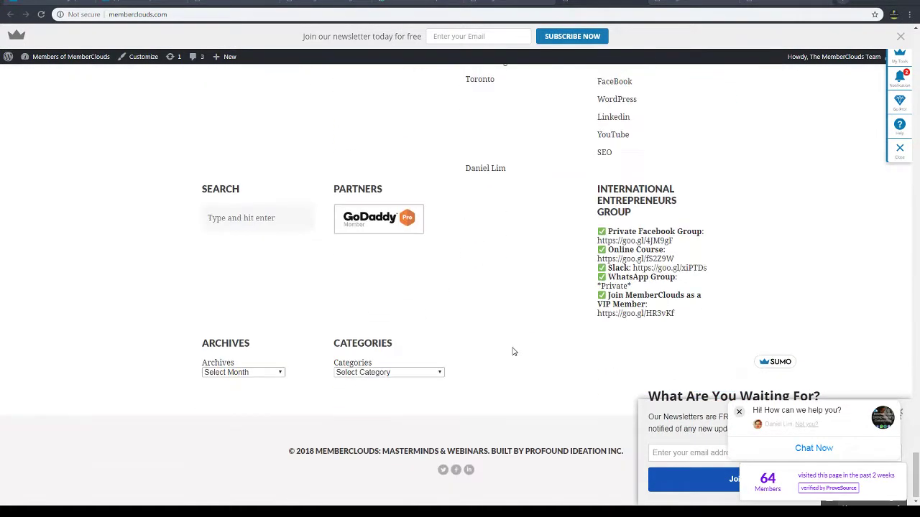
# Reload memberclouds.com and scroll down to check the LinkedIn badge
pyautogui.press('F5')
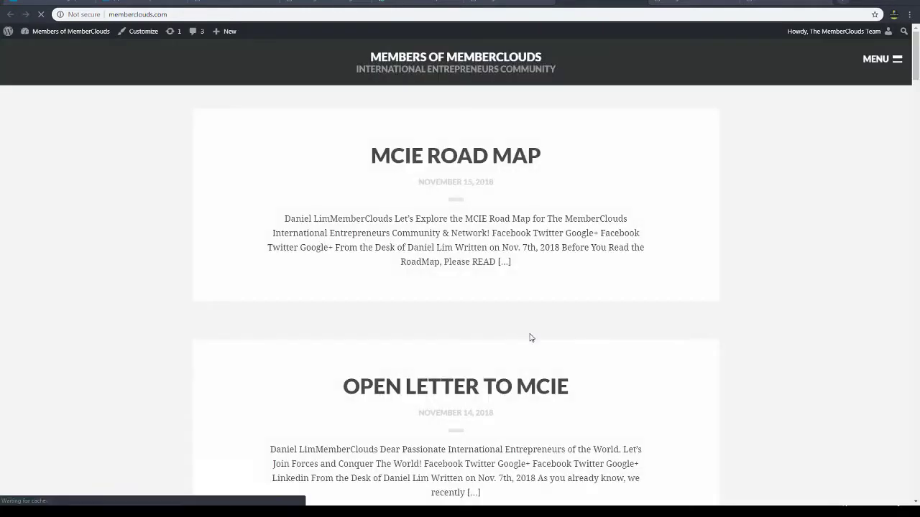
pyautogui.scroll(-5, 688, 376)
pyautogui.scroll(-5, 693, 381)
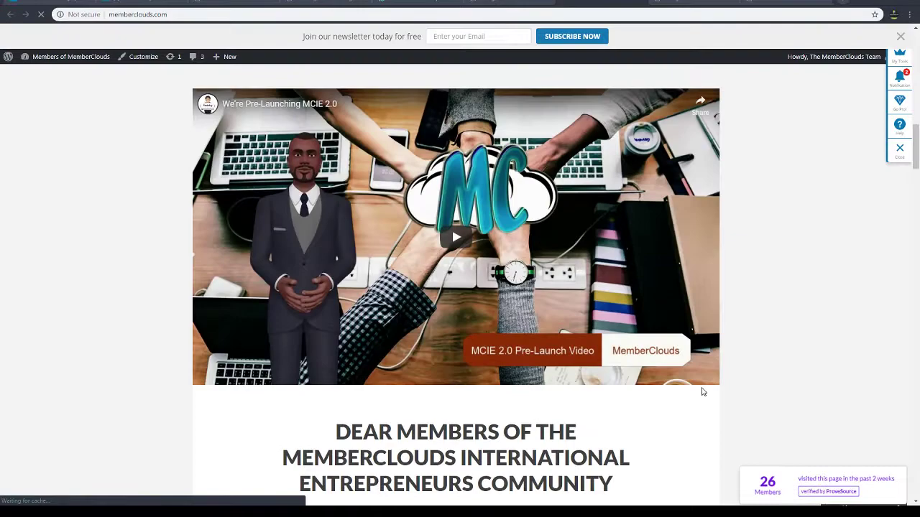
pyautogui.scroll(-5, 701, 386)
pyautogui.scroll(-4, 707, 391)
pyautogui.scroll(-5, 709, 397)
pyautogui.scroll(-5, 712, 402)
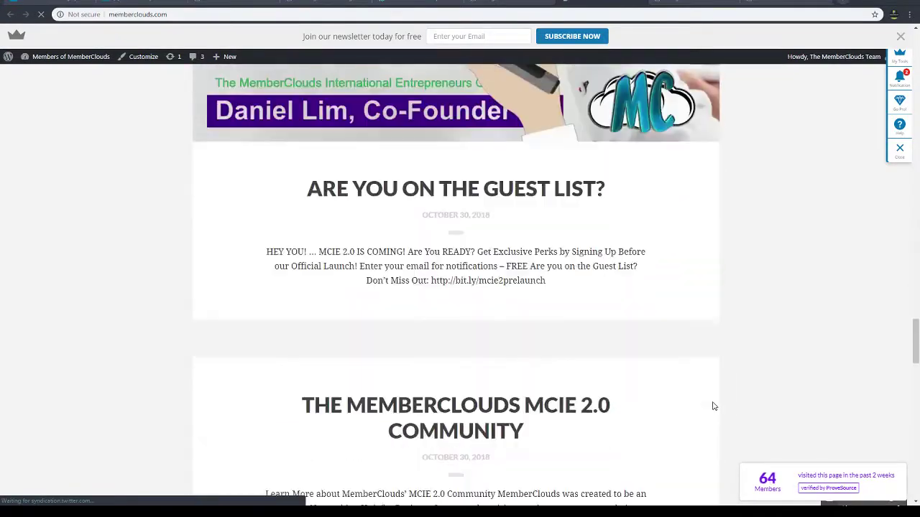
pyautogui.scroll(-5, 712, 404)
pyautogui.scroll(-5, 715, 406)
pyautogui.scroll(-4, 716, 407)
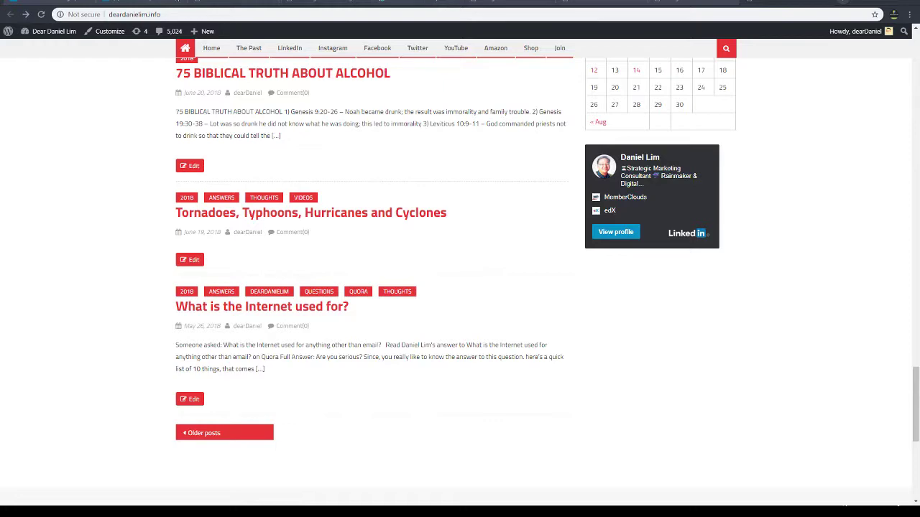
# Set LinkedIn Badge 1 to Large (330 pixels) and copy the dark badge code
pyautogui.scroll(-3, 313, 342)
pyautogui.scroll(-1, 352, 362)
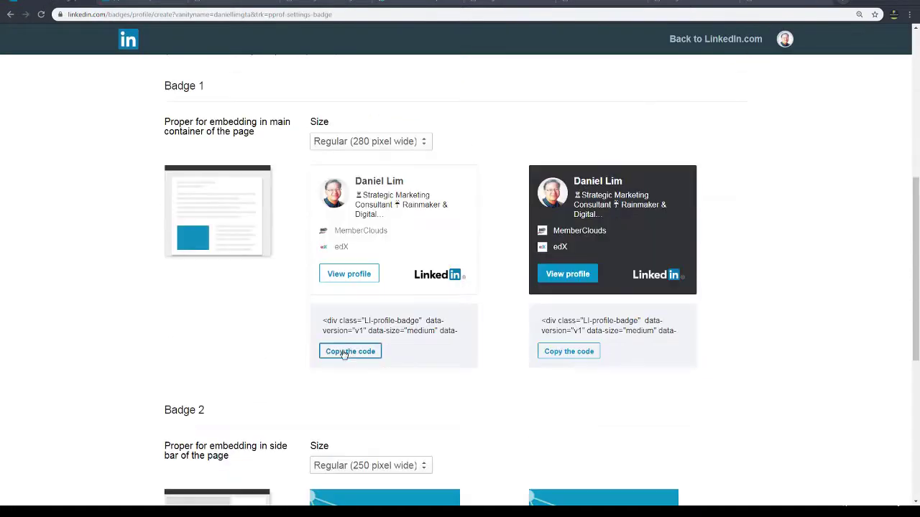
pyautogui.click(421, 142)
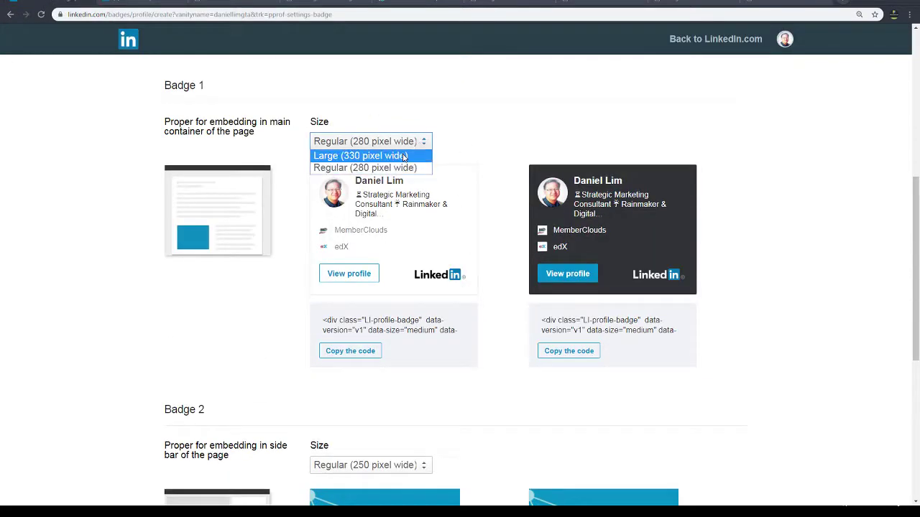
pyautogui.click(405, 153)
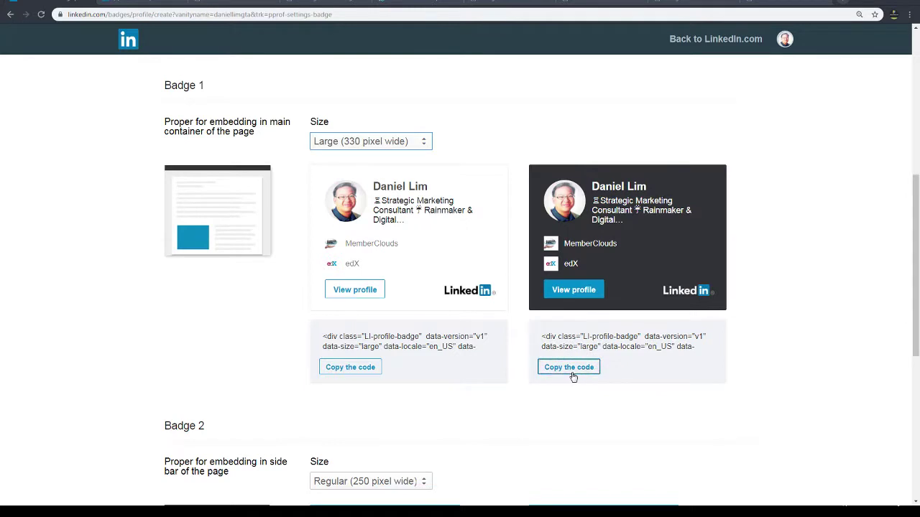
pyautogui.click(570, 370)
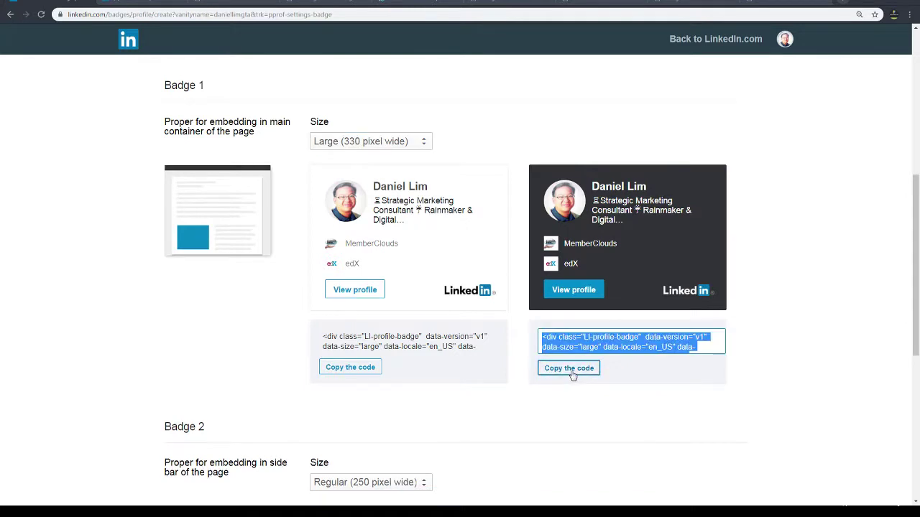
# Replace the old badge div in the deardanielim.info Text widget with the large code and save
pyautogui.click(753, 4)
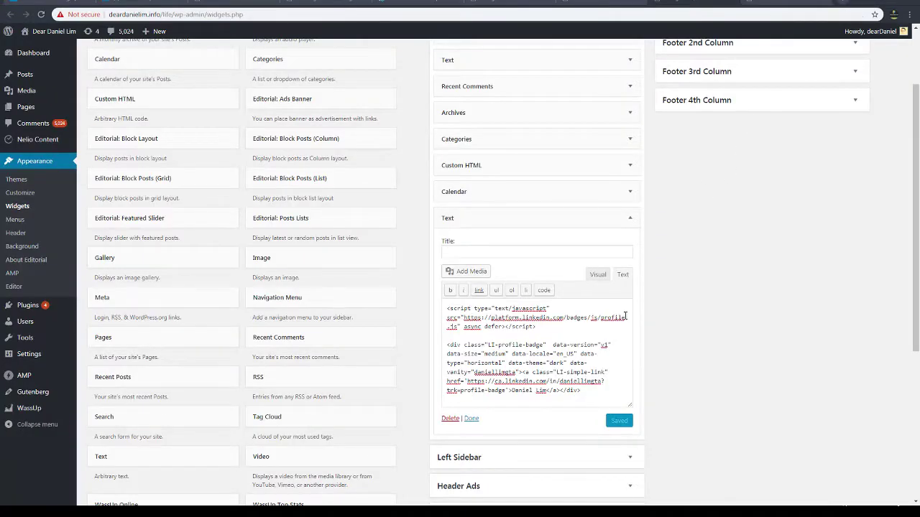
pyautogui.moveTo(468, 338); pyautogui.dragTo(614, 426)
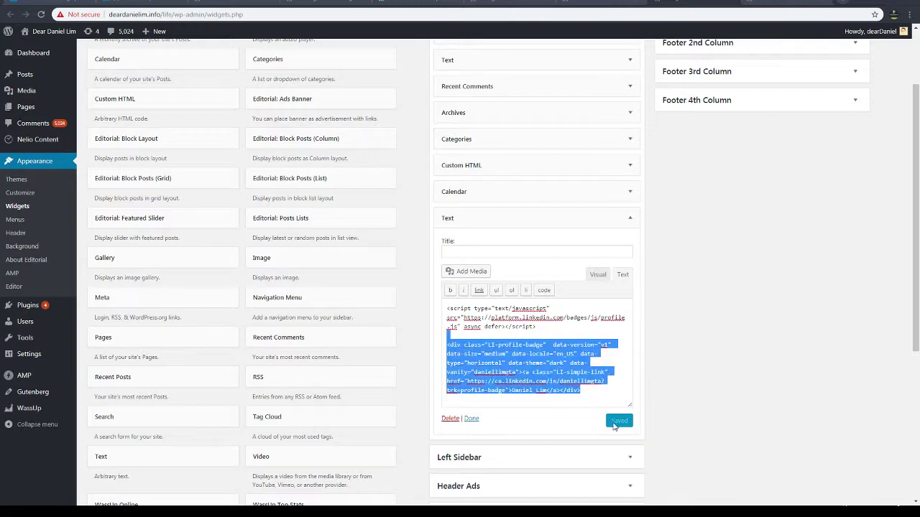
pyautogui.hotkey('ctrl', 'v')
pyautogui.click(616, 421)
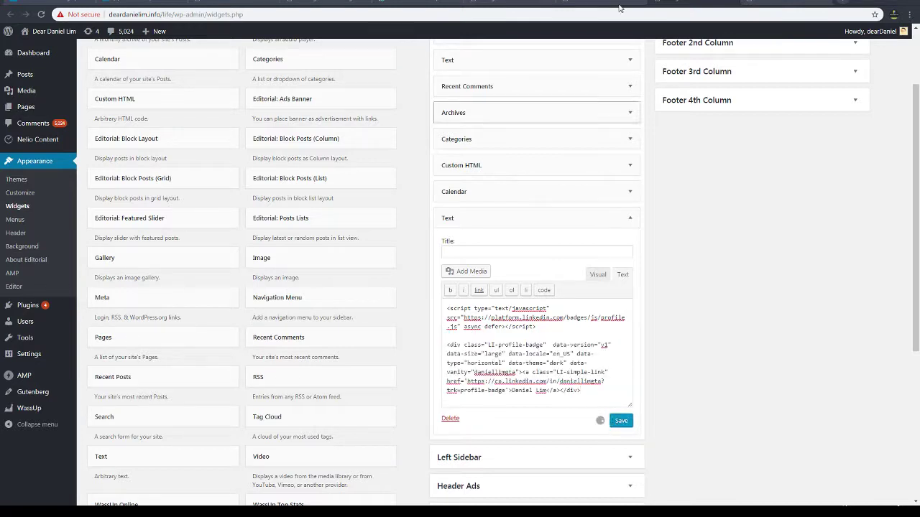
# Replace the old badge div in the memberclouds.com Text widget with the large code and save
pyautogui.hotkey('ctrl', 'Tab')
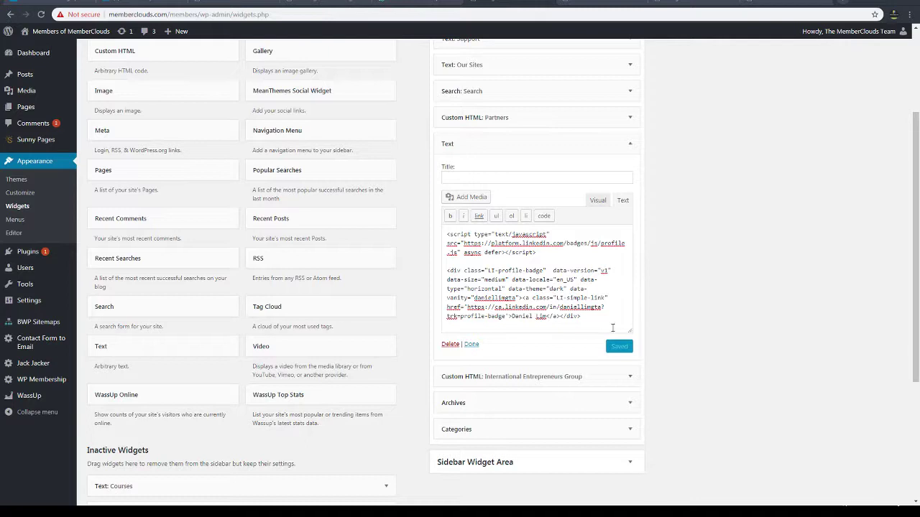
pyautogui.moveTo(607, 324); pyautogui.dragTo(384, 273)
pyautogui.write('<div class="LI-profile-badge"  data-version="v1" data-size="large" data-locale="en_US" data-type="horizontal" data-theme="dark" data-vanity="daniellimgta"><a class="LI-simple-link" href=\'https://ca.linkedin.com/in/daniellimgta?trk=profile-badge\'>Daniel Lim</a></div>')
pyautogui.click(622, 348)
pyautogui.hotkey('ctrl', 'Tab')
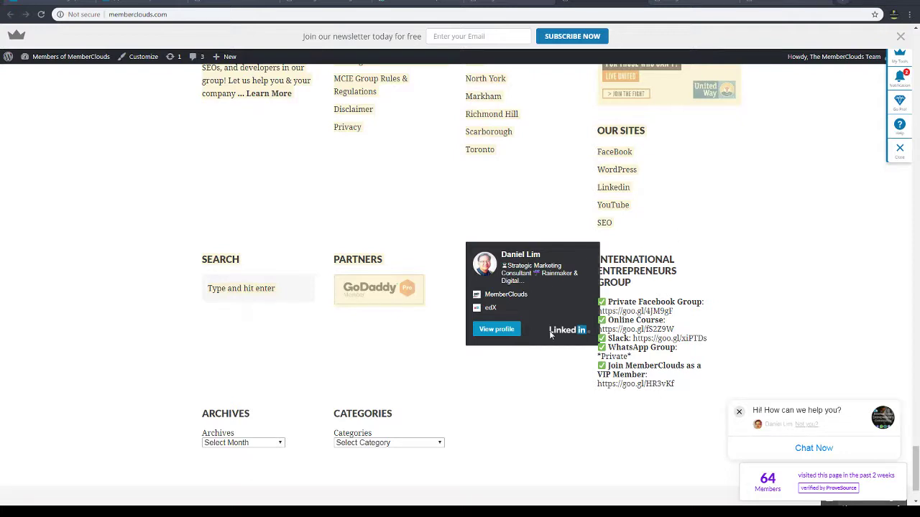
pyautogui.press('F5')
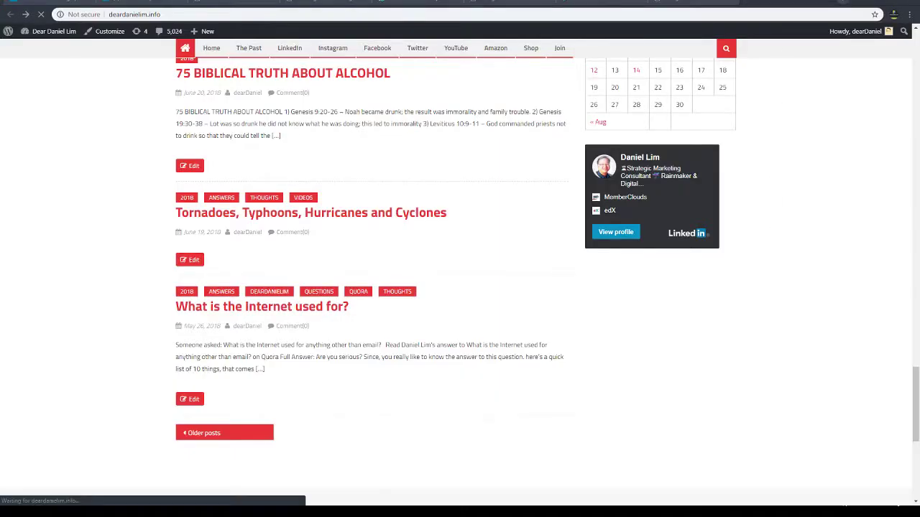
pyautogui.hotkey('ctrl', 'Tab')
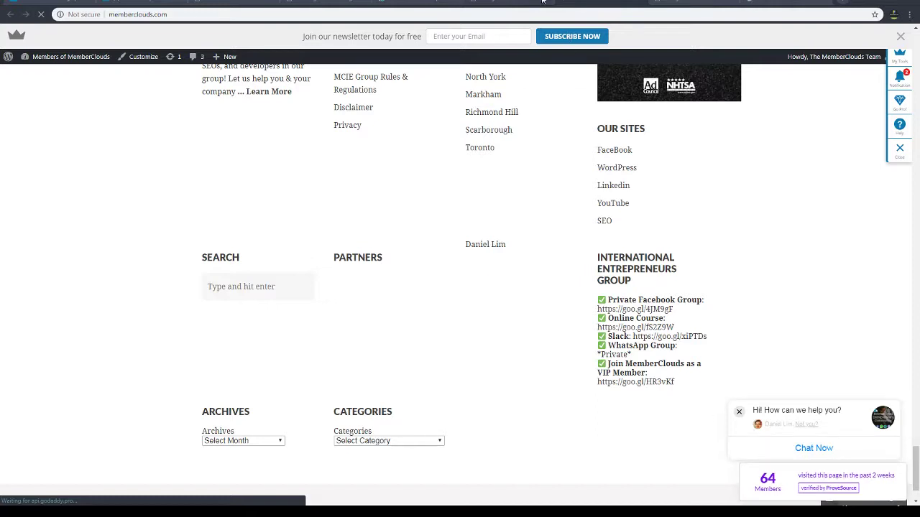
# Clear the LinkedIn badge code out of the memberclouds.com Text widget
pyautogui.click(486, 3)
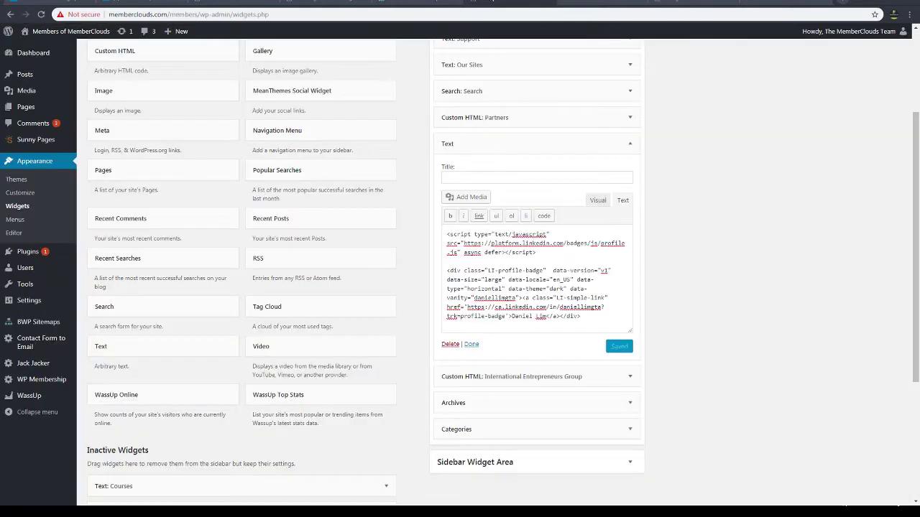
pyautogui.hotkey('ctrl', 'a')
pyautogui.press('BackSpace')
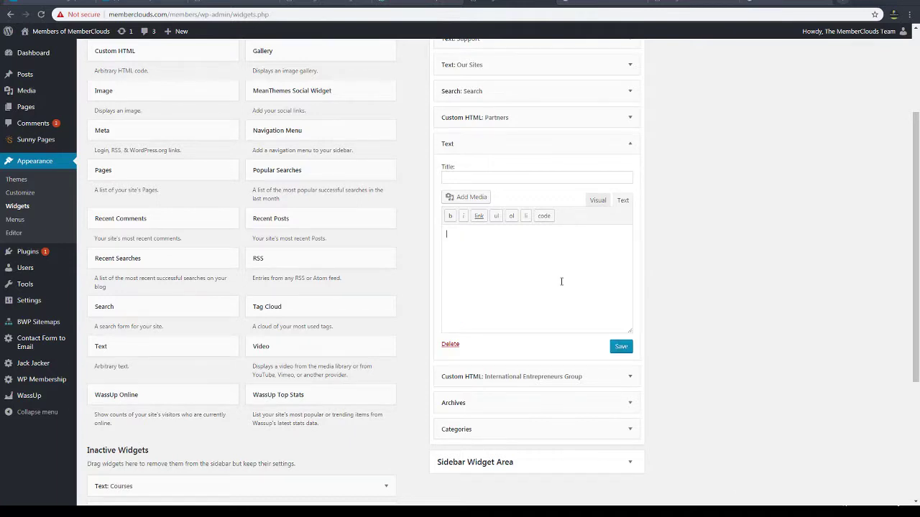
# Paste the LinkedIn badge code below the GoDaddy code in Custom HTML: Partners and save
pyautogui.click(630, 119)
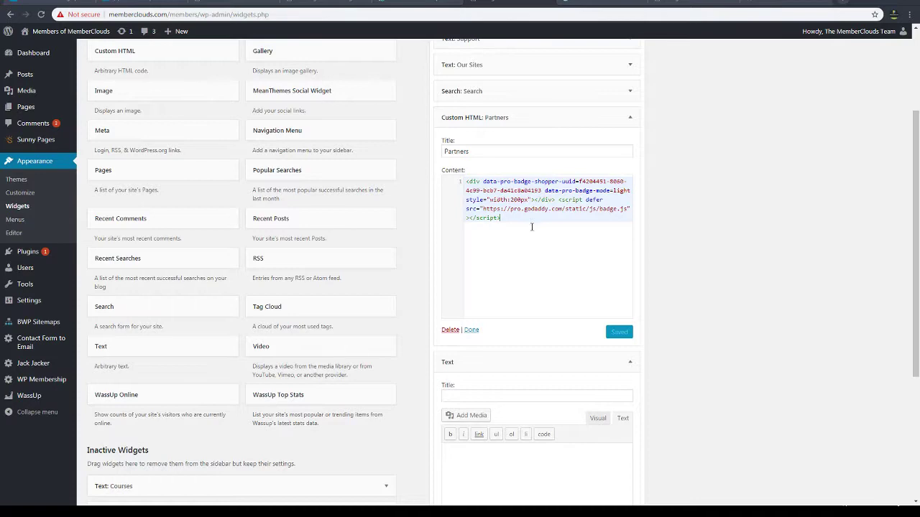
pyautogui.click(534, 255)
pyautogui.press('Return')
pyautogui.press('Return')
pyautogui.write('<script type="text/javascript" src="https://platform.linkedin.com/badges/js/profile.js" async defer></script>  <div class="LI-profile-badge"  data-version="v1" data-size="large" data-locale="en_US" data-type="horizontal" data-theme="dark" data-vanity="daniellingta"><a class="LI-simple-link" href=\'https://ca.linkedin.com/in/daniellingta?trk=profile-badge\'>Daniel Lim</a></div>')
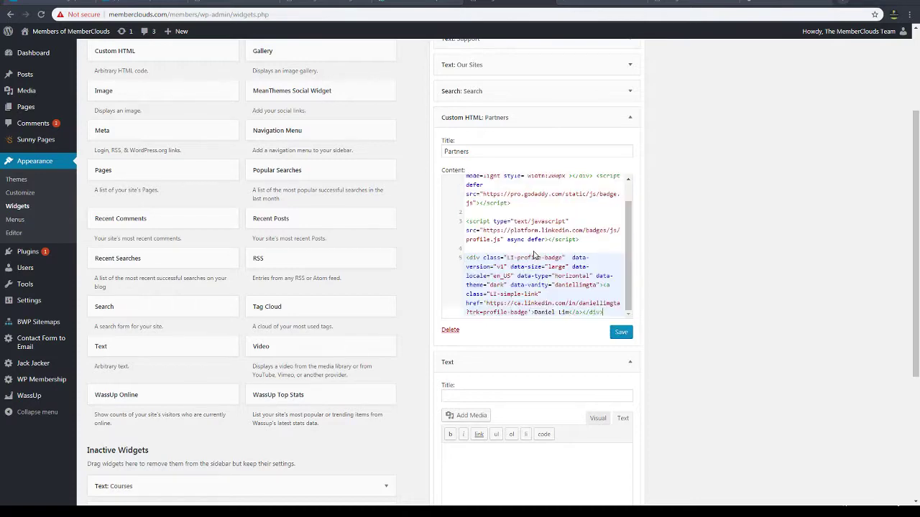
pyautogui.click(620, 334)
# Delete the empty Text widget and collapse the Partners widget
pyautogui.scroll(-2, 547, 378)
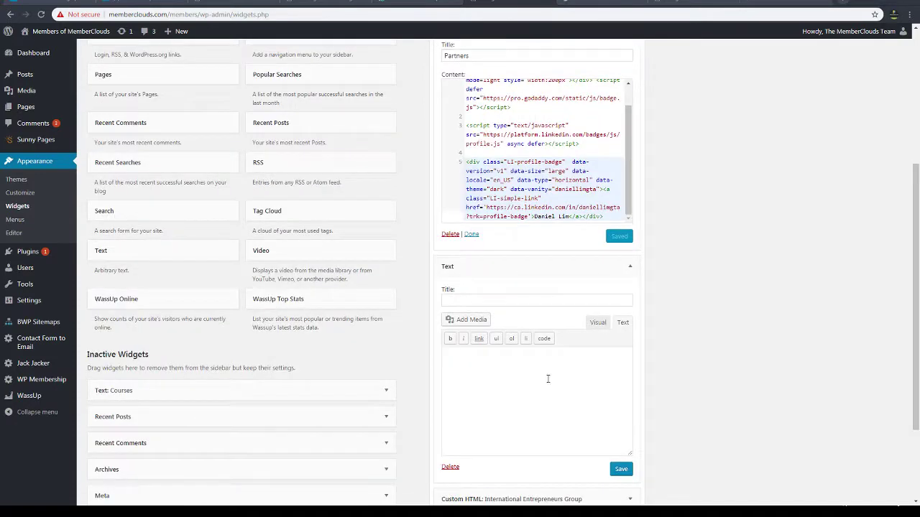
pyautogui.click(450, 417)
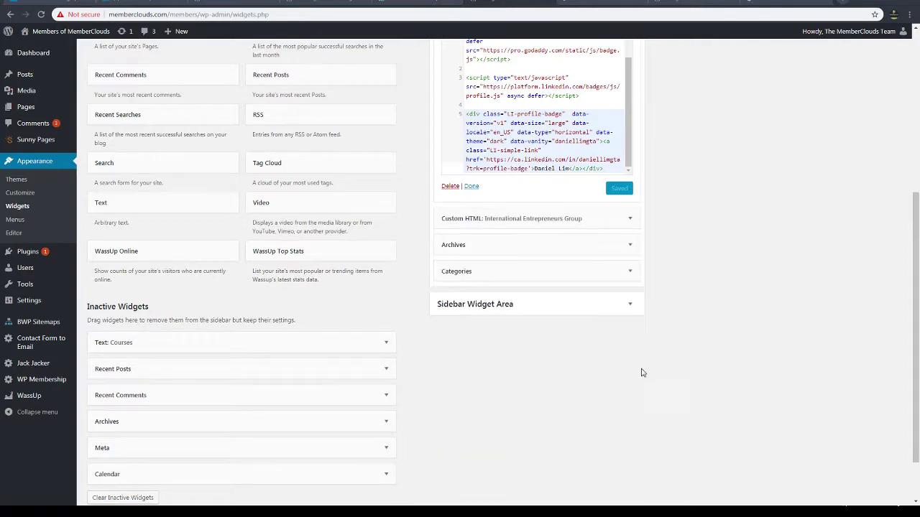
pyautogui.scroll(3, 808, 274)
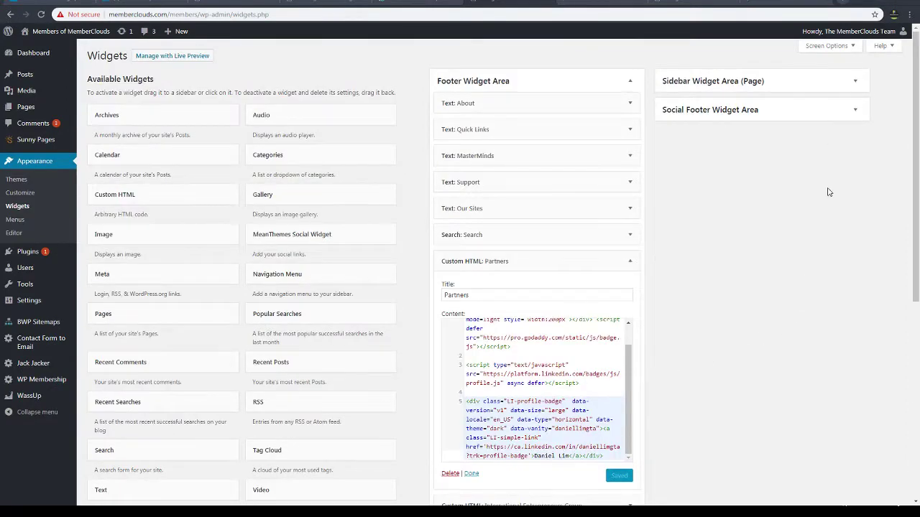
pyautogui.scroll(-3, 769, 364)
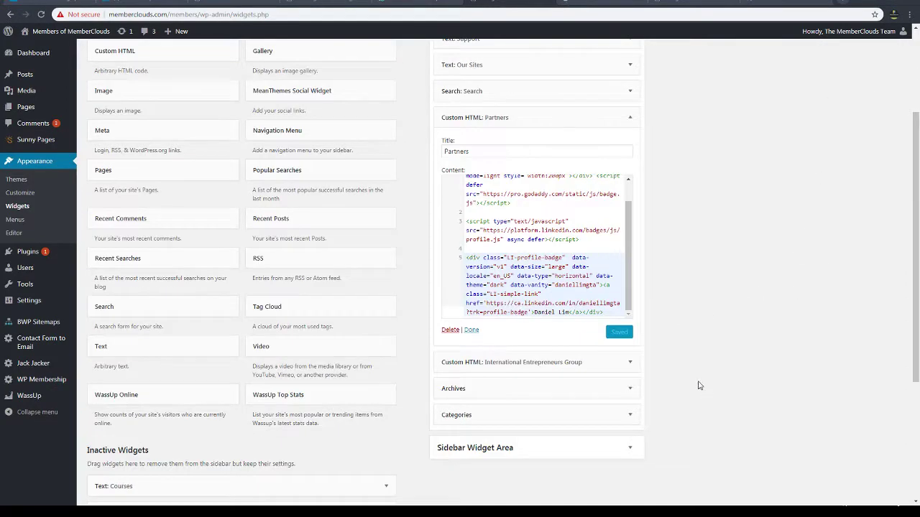
pyautogui.click(467, 330)
pyautogui.scroll(3, 781, 340)
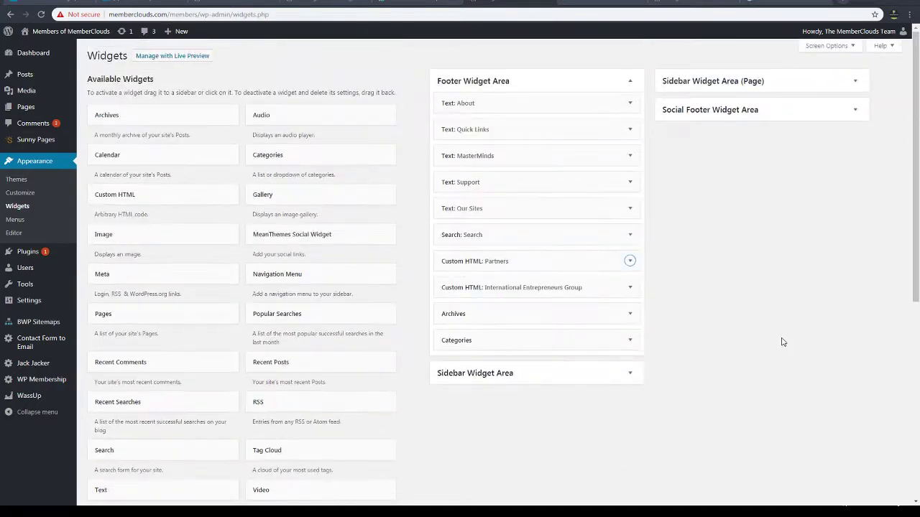
pyautogui.hotkey('ctrl', 'Tab')
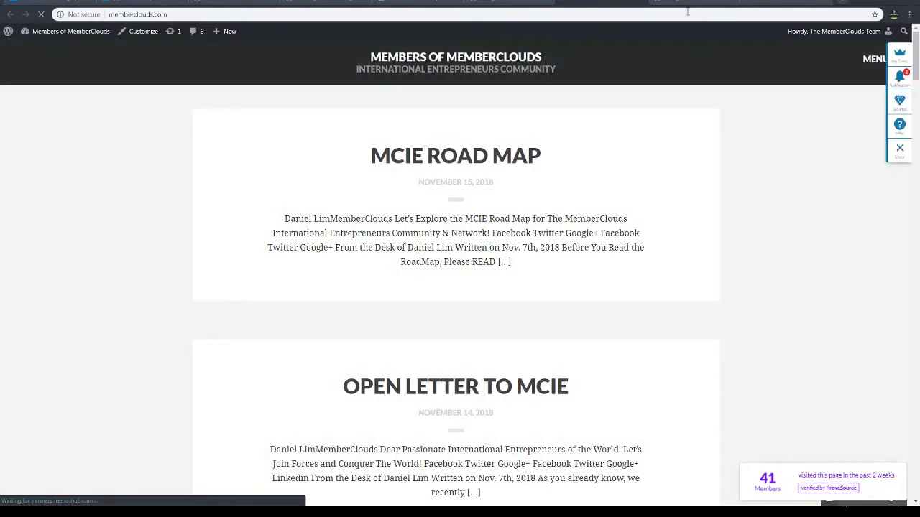
# Scroll the live memberclouds.com footer to see the LinkedIn badge under GoDaddy in Partners
pyautogui.scroll(-3, 729, 326)
pyautogui.scroll(-5, 770, 277)
pyautogui.scroll(-5, 776, 293)
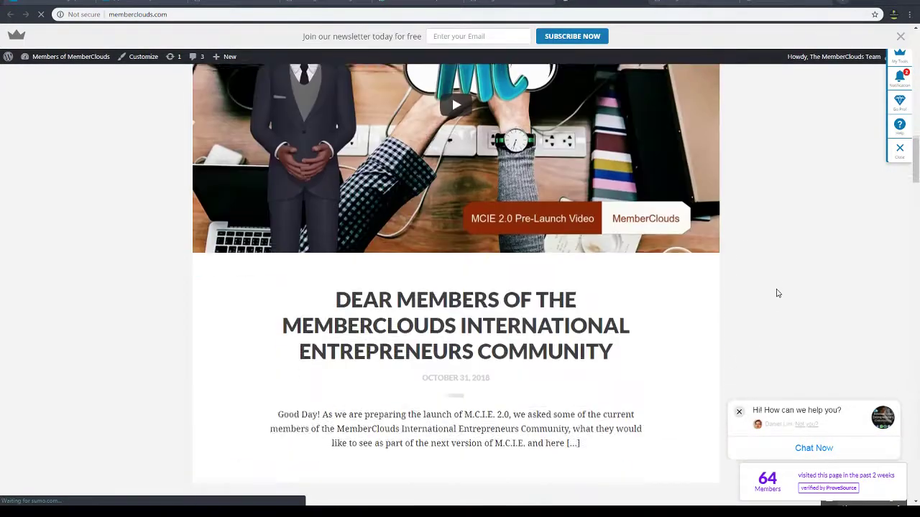
pyautogui.scroll(-5, 776, 304)
pyautogui.scroll(-5, 774, 317)
pyautogui.scroll(-5, 774, 317)
pyautogui.scroll(-5, 770, 311)
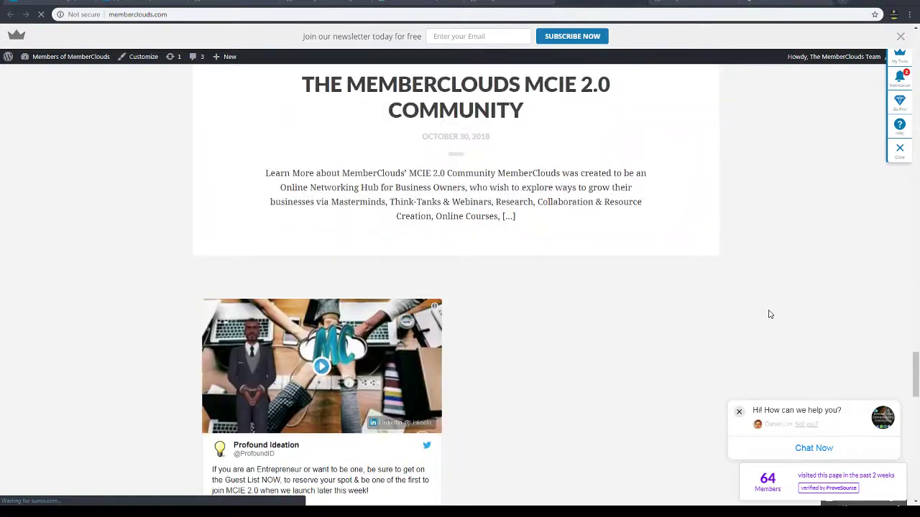
pyautogui.scroll(-10, 761, 294)
pyautogui.scroll(-2, 747, 269)
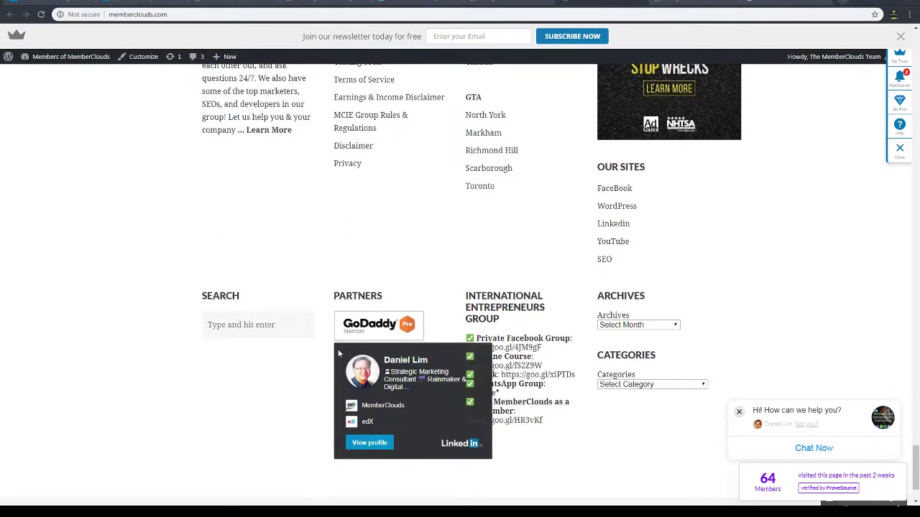
pyautogui.moveTo(352, 353); pyautogui.dragTo(457, 377)
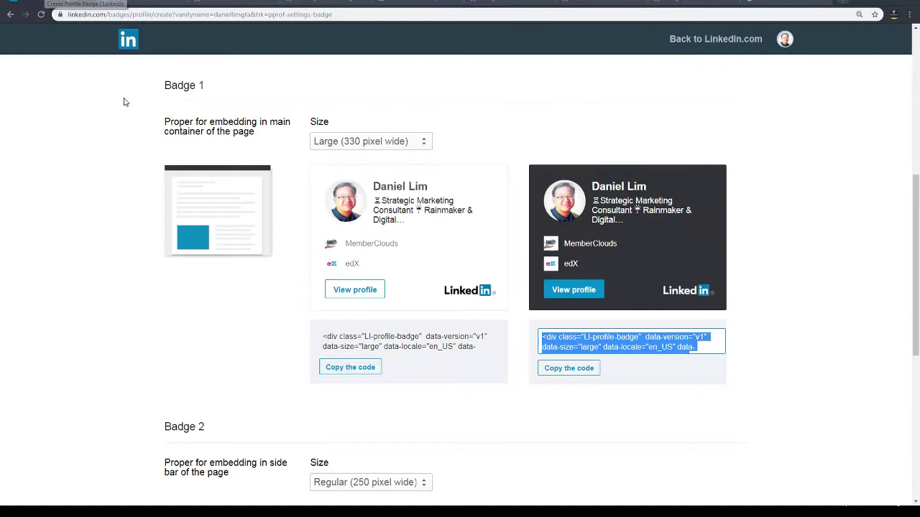
# Keep LinkedIn Badge 2 at Regular (250 pixels) and copy the dark badge's code
pyautogui.scroll(-3, 416, 388)
pyautogui.scroll(-2, 433, 394)
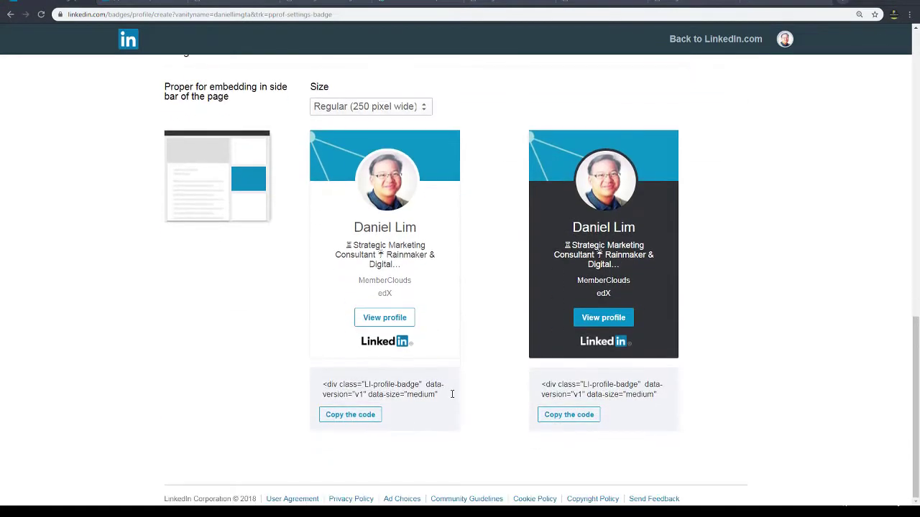
pyautogui.scroll(1, 415, 199)
pyautogui.click(427, 153)
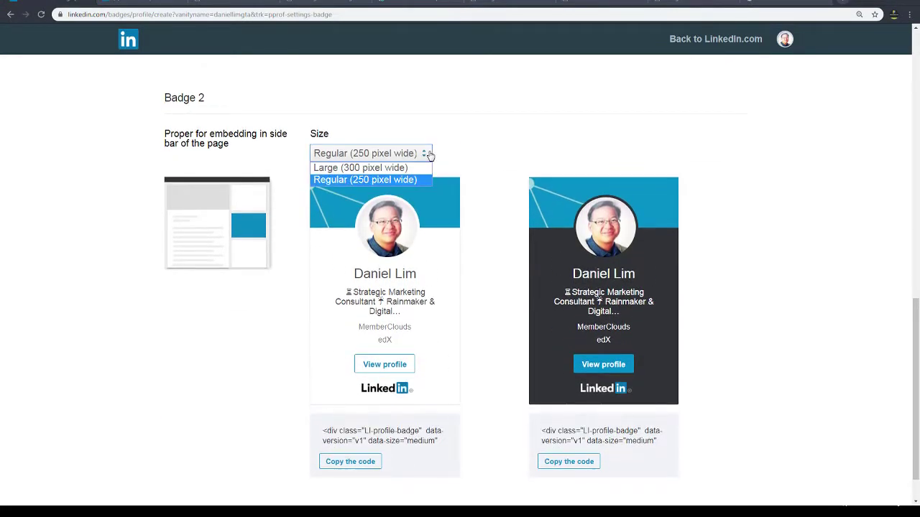
pyautogui.click(480, 143)
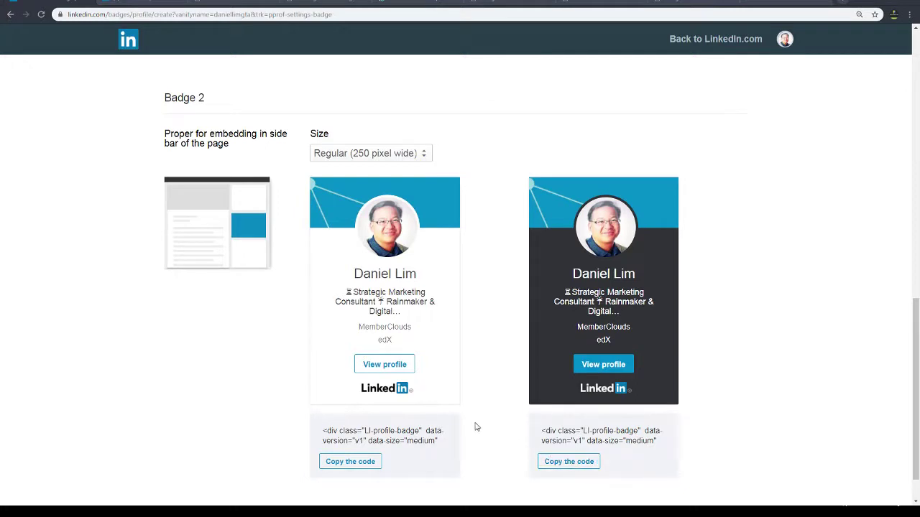
pyautogui.click(566, 462)
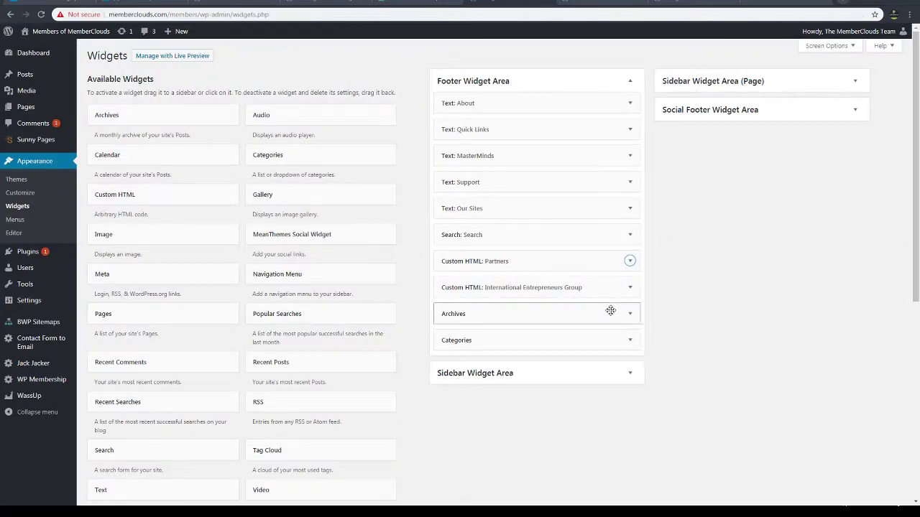
# Paste the new badge code over the old LinkedIn div in Custom HTML: Partners and save
pyautogui.click(561, 261)
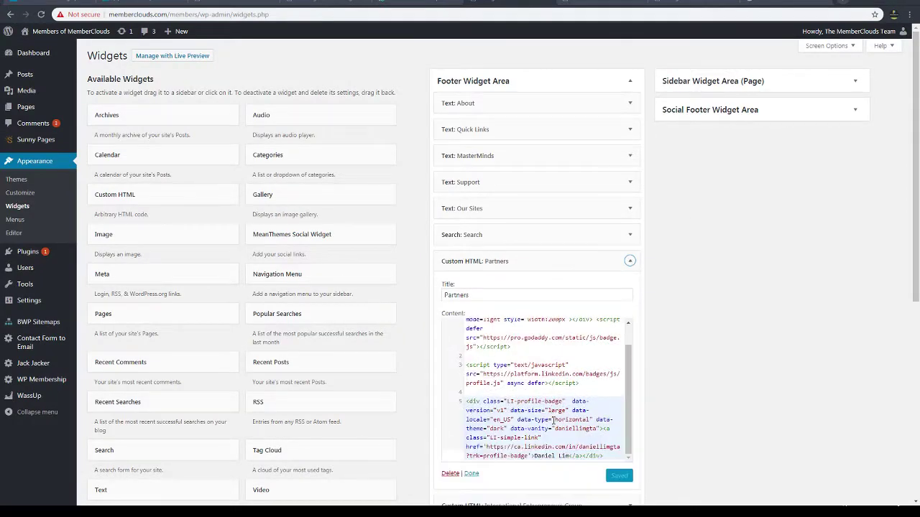
pyautogui.scroll(-2, 553, 420)
pyautogui.click(562, 307)
pyautogui.click(552, 295)
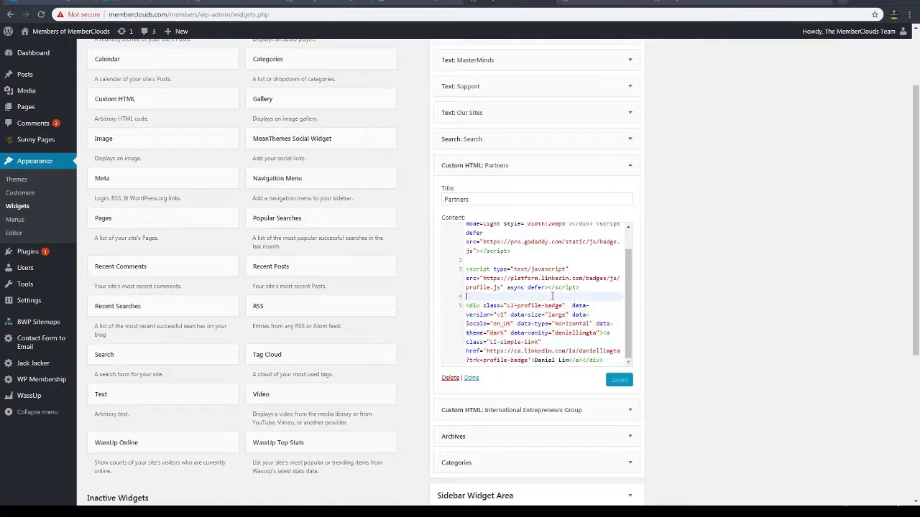
pyautogui.keyDown('shift'); pyautogui.click(608, 360); pyautogui.keyUp('shift')
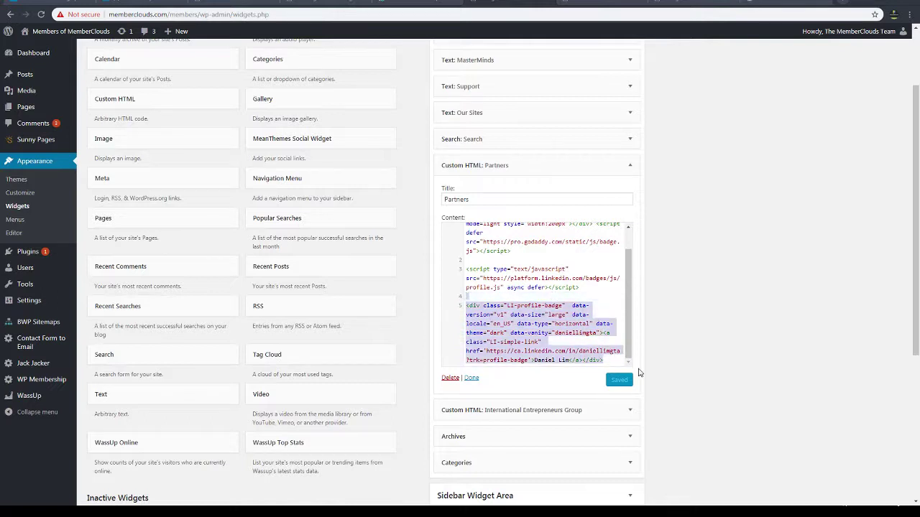
pyautogui.hotkey('ctrl', 'v')
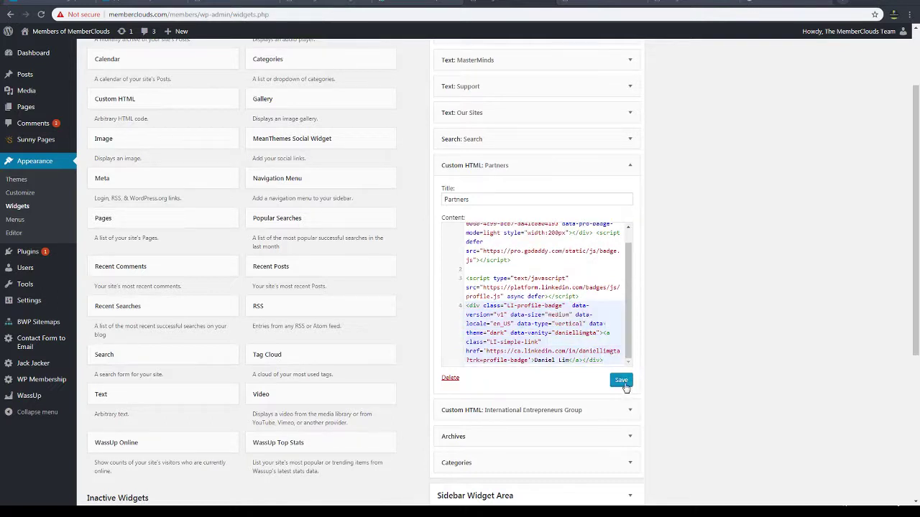
pyautogui.click(624, 381)
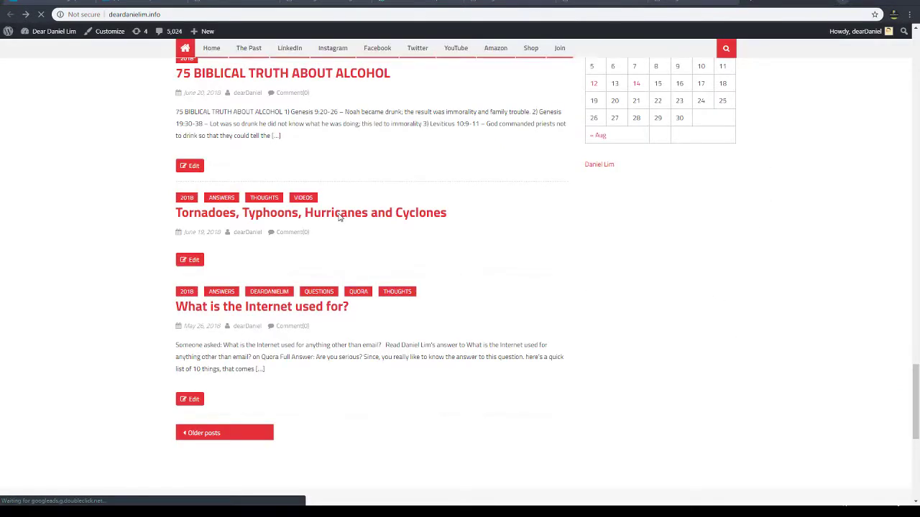
# Open the Tornadoes, Typhoons, Hurricanes And Cyclones post and scroll through its sidebar and footer
pyautogui.click(339, 214)
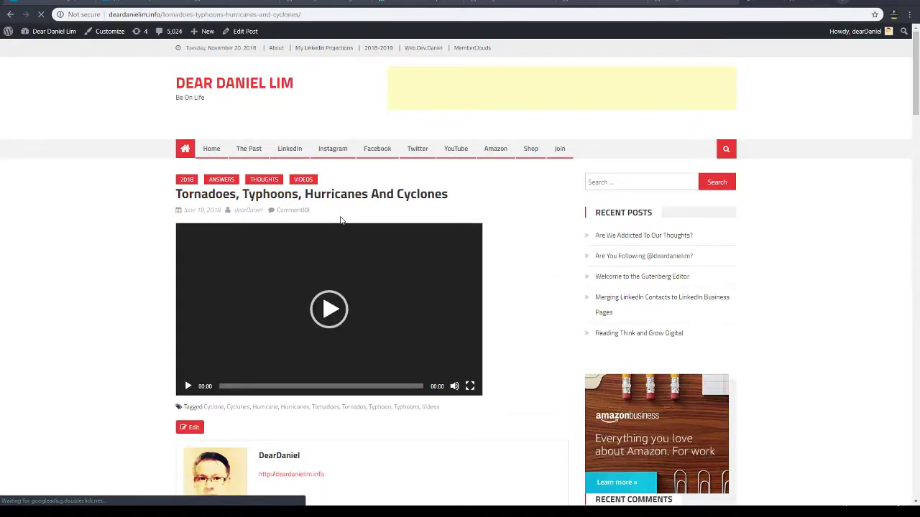
pyautogui.scroll(-3, 413, 245)
pyautogui.scroll(-2, 453, 273)
pyautogui.scroll(-4, 470, 287)
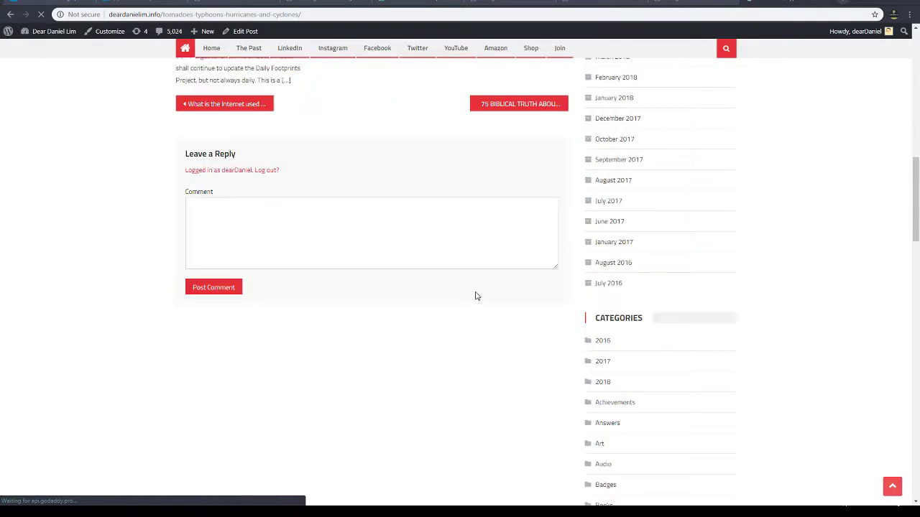
pyautogui.scroll(-7, 478, 298)
pyautogui.scroll(-8, 479, 300)
pyautogui.scroll(-4, 480, 305)
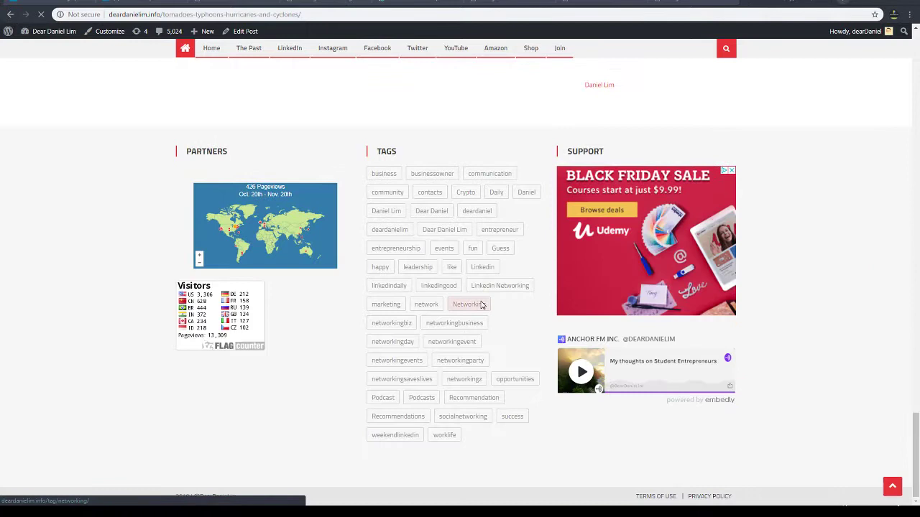
pyautogui.scroll(3, 480, 306)
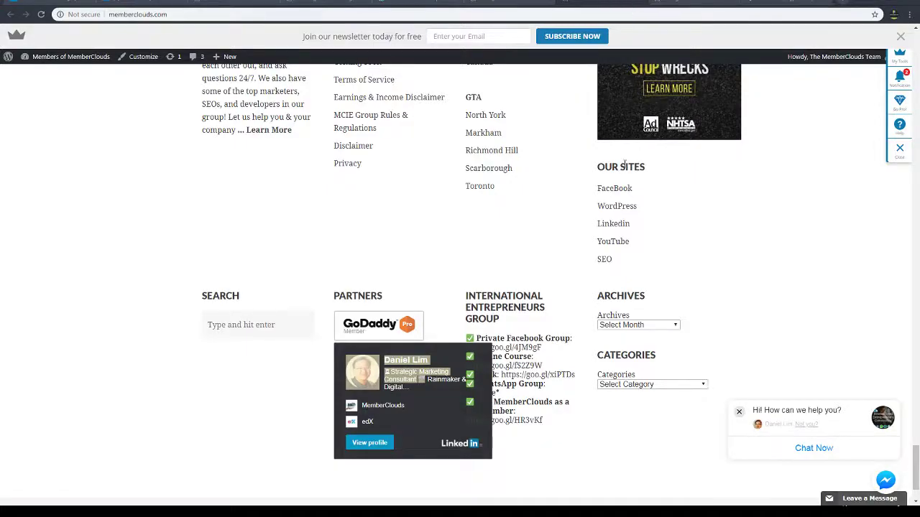
# Reload the post and recheck its sidebar widgets
pyautogui.press('F5')
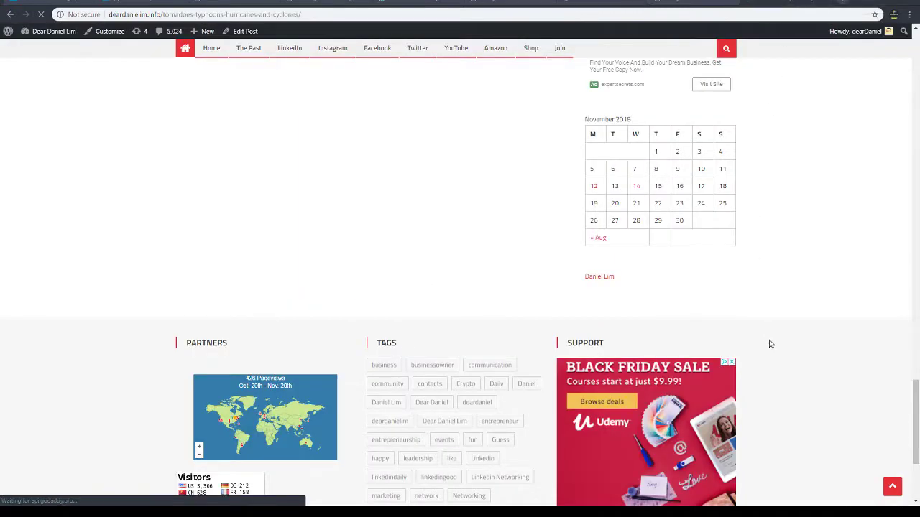
pyautogui.scroll(3, 769, 345)
pyautogui.scroll(3, 769, 345)
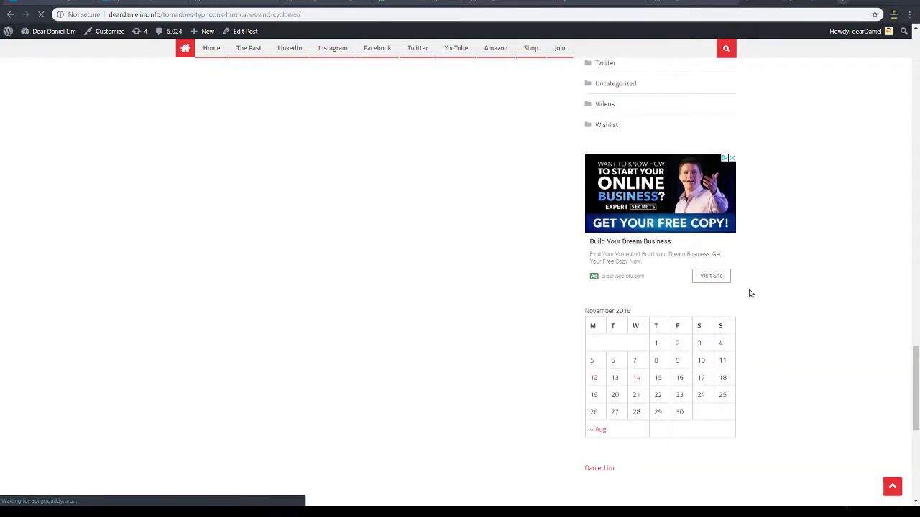
pyautogui.scroll(-1, 780, 397)
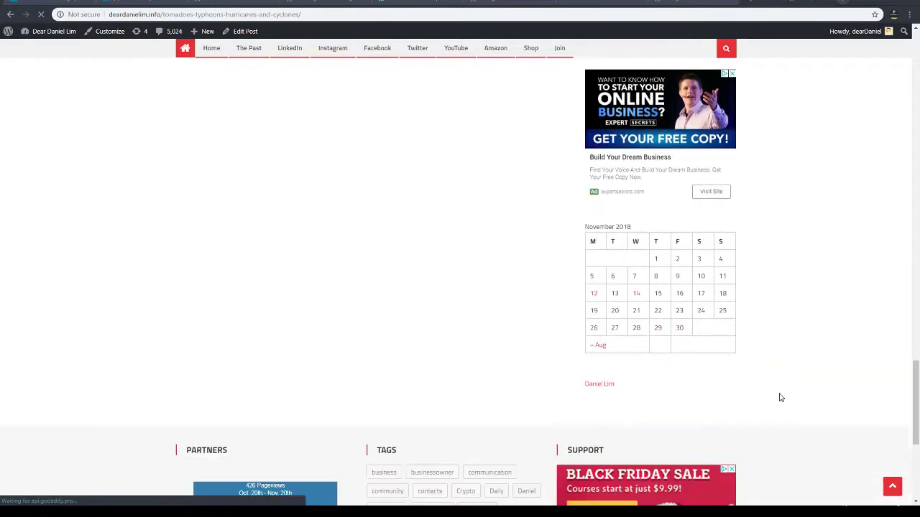
pyautogui.scroll(-2, 715, 379)
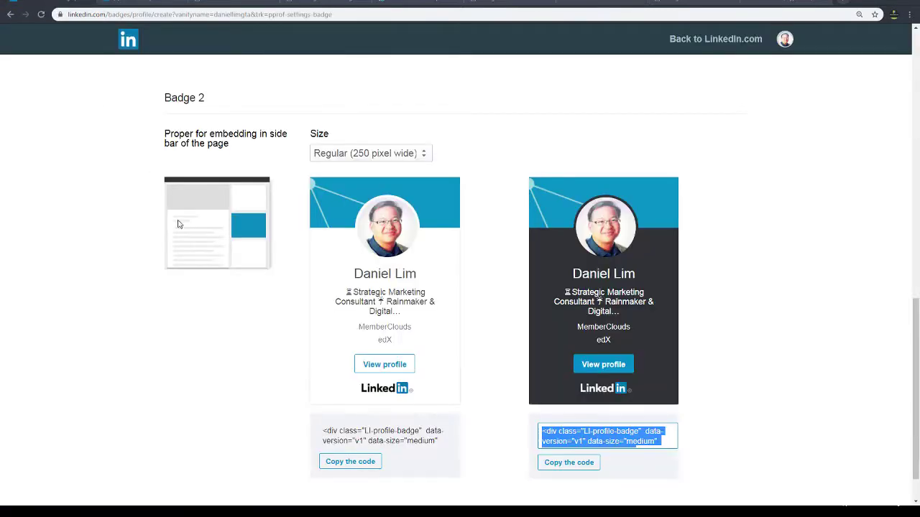
# Return to the top of LinkedIn's badge builder, highlight the blog-badge line, then go to MemberClouds
pyautogui.scroll(2, 289, 381)
pyautogui.scroll(3, 289, 381)
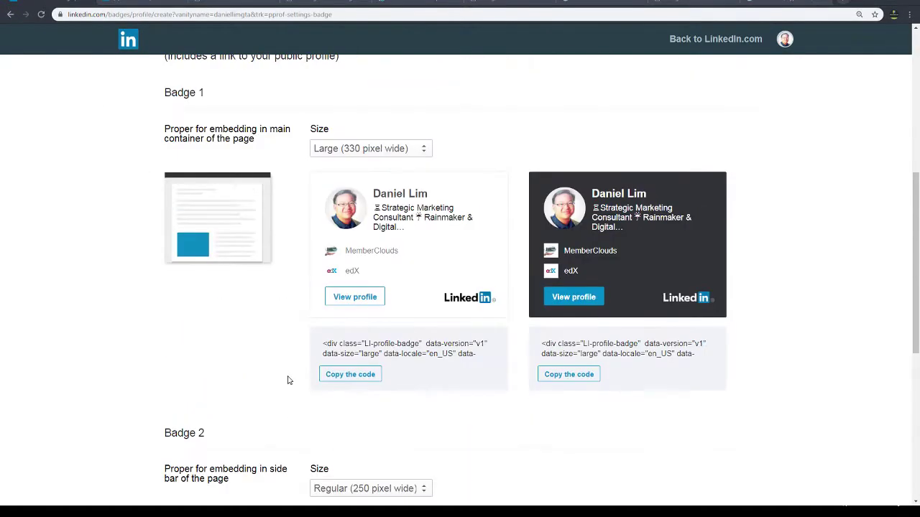
pyautogui.scroll(2, 289, 381)
pyautogui.scroll(1, 288, 381)
pyautogui.scroll(2, 288, 381)
pyautogui.scroll(2, 289, 381)
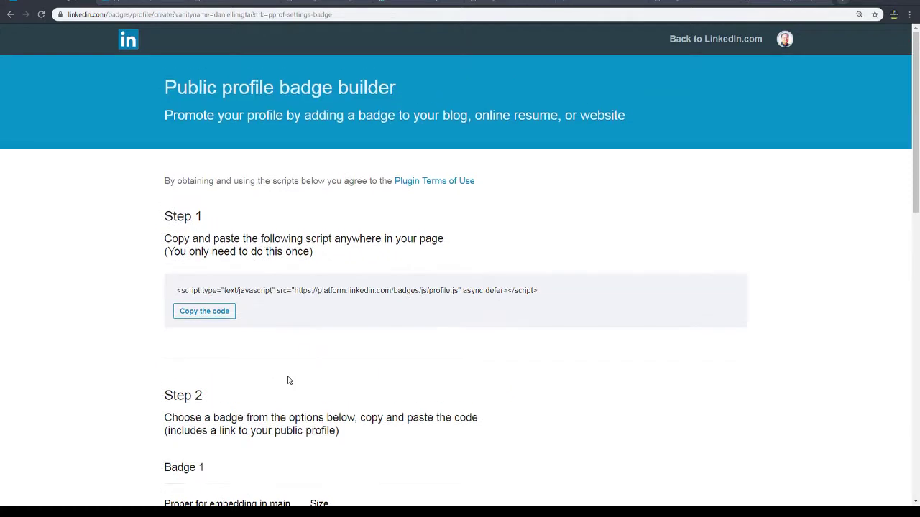
pyautogui.moveTo(615, 133); pyautogui.dragTo(294, 127)
pyautogui.click(578, 10)
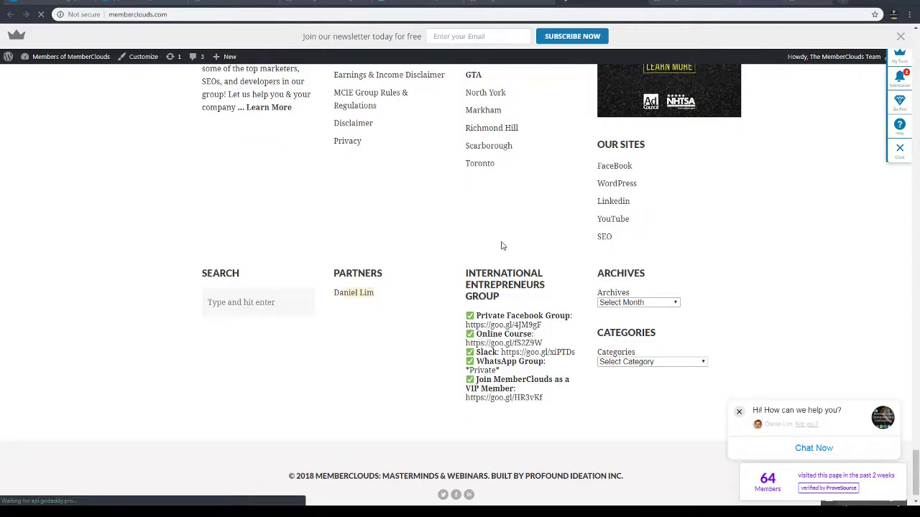
# Dismiss the MemberClouds help chat popup and scroll back to the top of the page
pyautogui.click(740, 413)
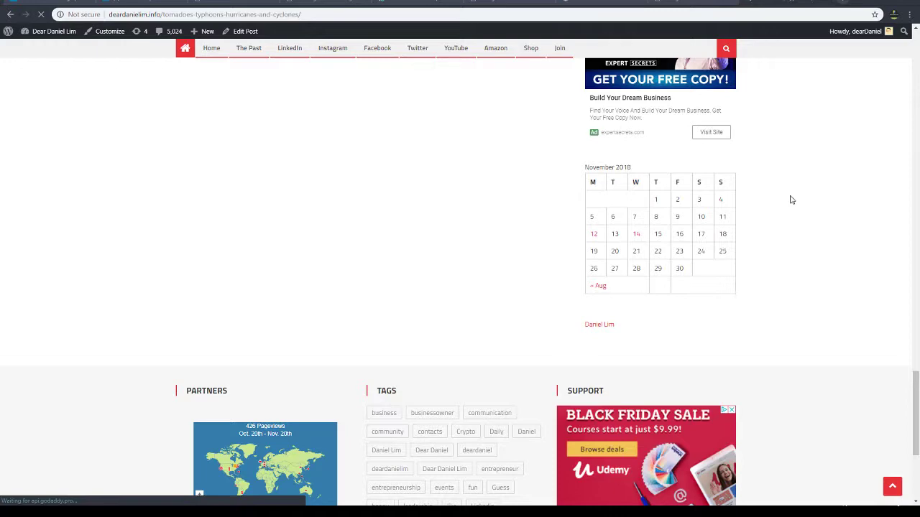
pyautogui.scroll(4, 791, 209)
pyautogui.scroll(5, 793, 237)
pyautogui.scroll(5, 790, 246)
pyautogui.scroll(5, 791, 246)
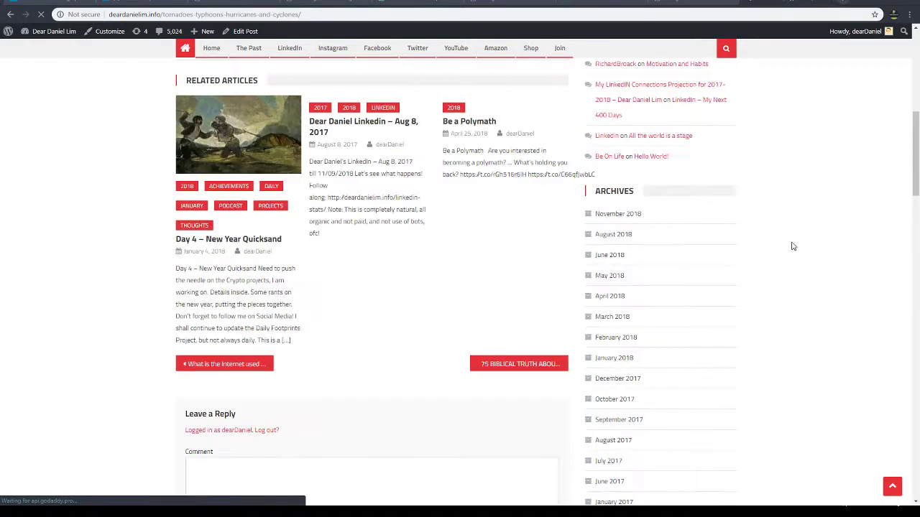
pyautogui.scroll(5, 793, 246)
pyautogui.scroll(3, 792, 245)
# Set the sidebar Categories widget to display as a dropdown and save it
pyautogui.scroll(5, 795, 192)
pyautogui.click(697, 2)
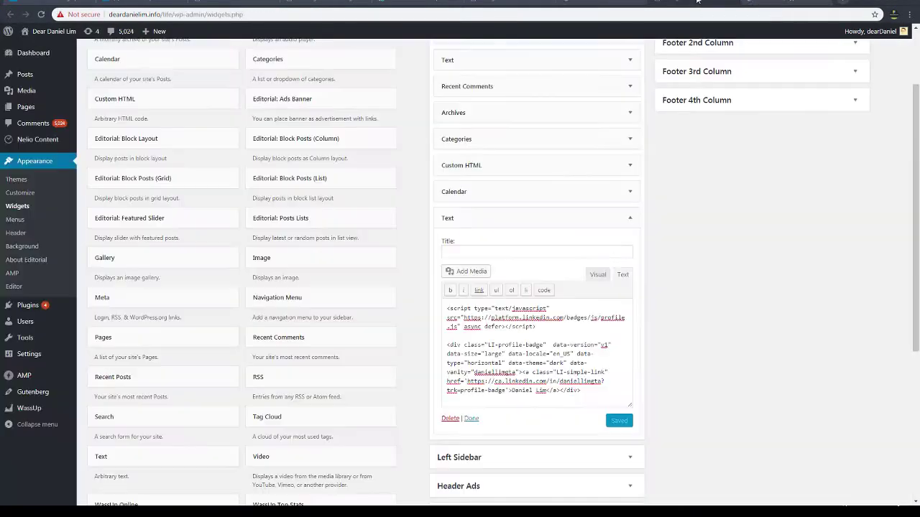
pyautogui.scroll(1, 669, 287)
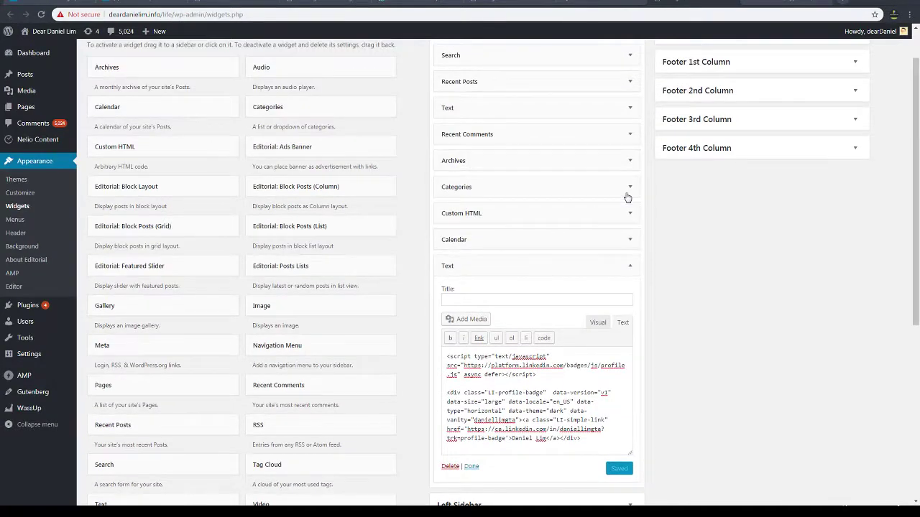
pyautogui.click(627, 190)
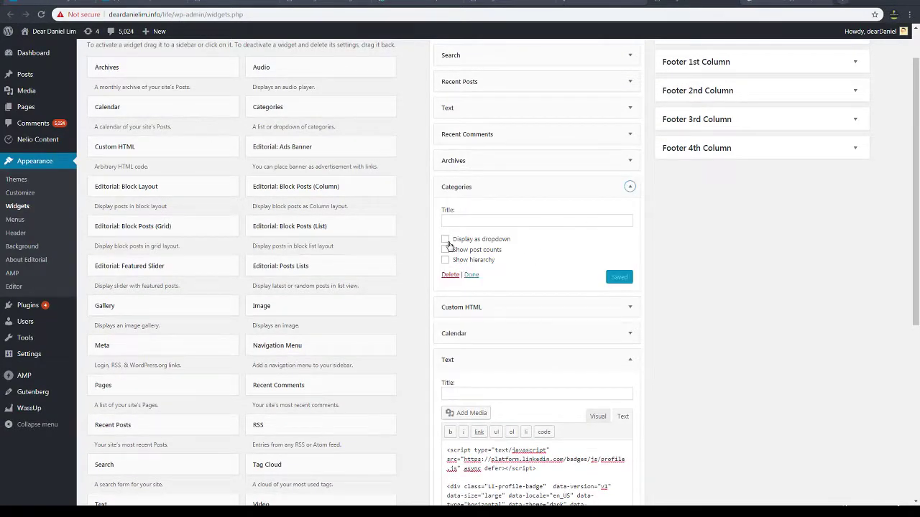
pyautogui.click(445, 239)
pyautogui.click(620, 277)
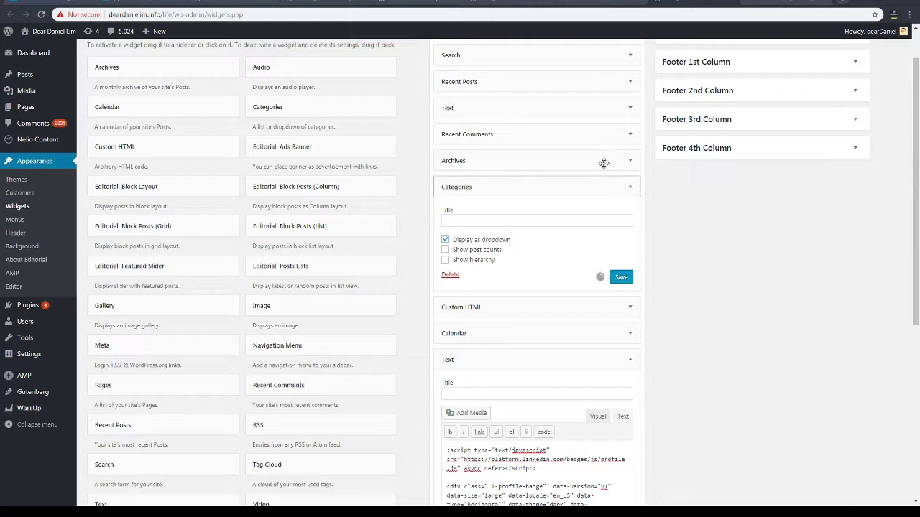
# Set the Archives widget to display as a dropdown and save it
pyautogui.click(630, 160)
pyautogui.click(466, 215)
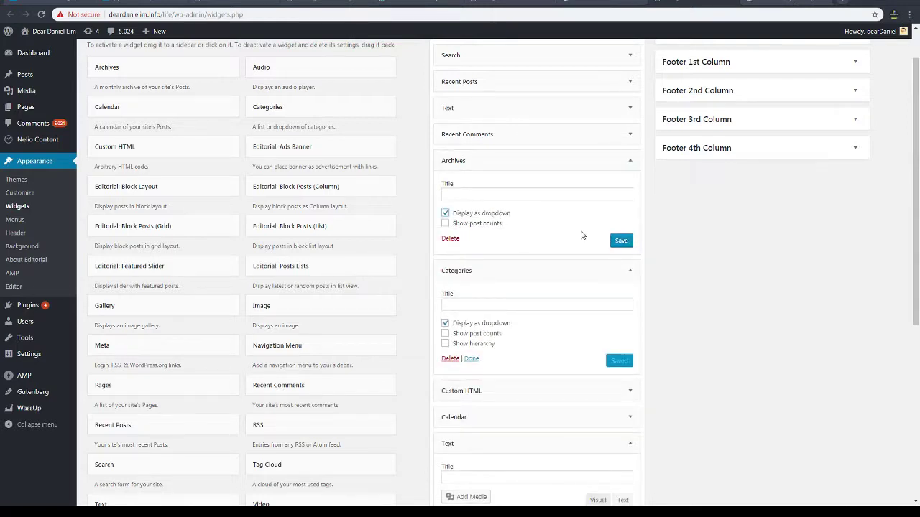
pyautogui.click(621, 240)
pyautogui.click(629, 134)
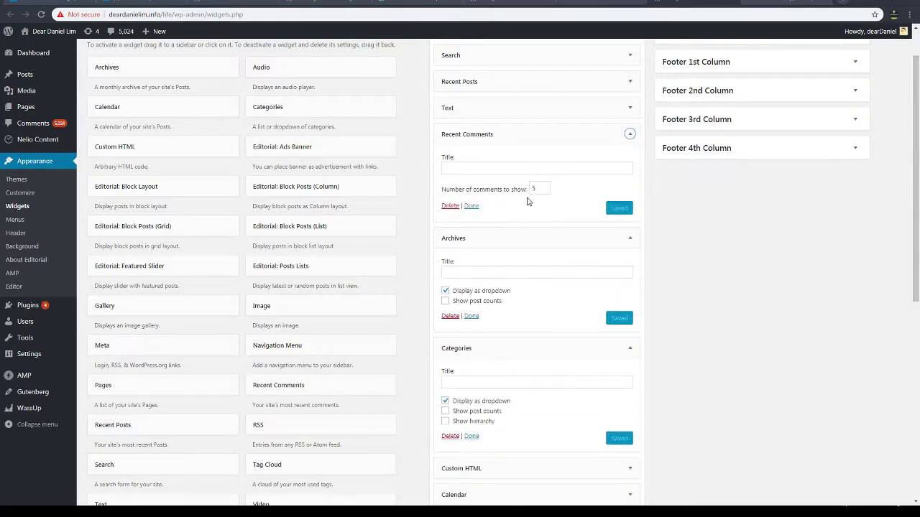
pyautogui.scroll(2, 757, 235)
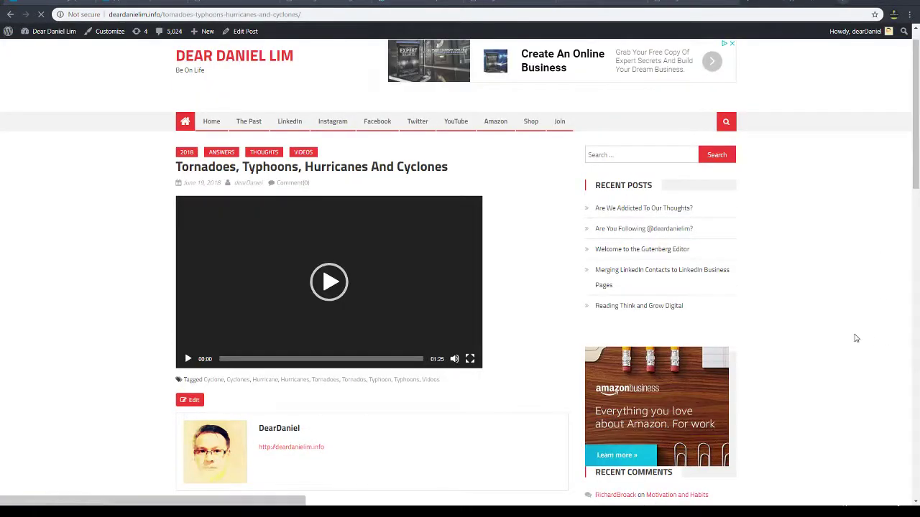
pyautogui.scroll(-1, 832, 331)
pyautogui.scroll(-4, 833, 331)
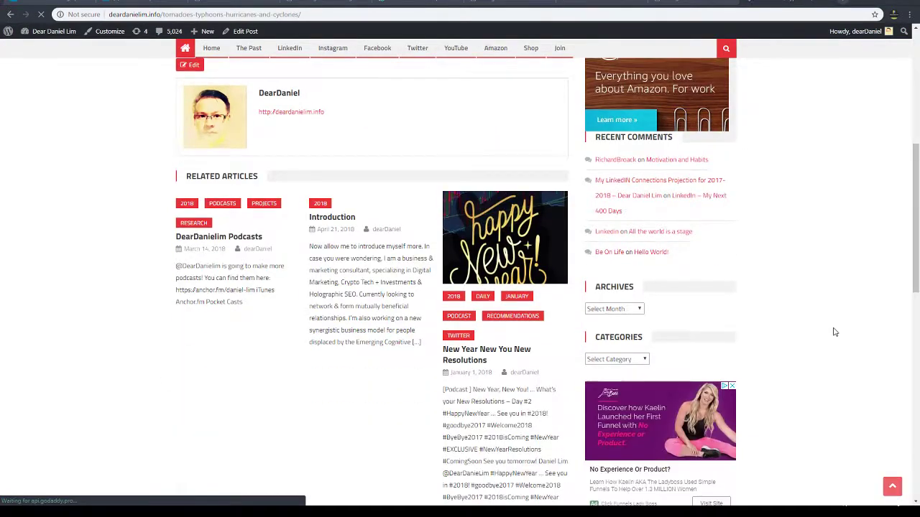
pyautogui.scroll(-3, 834, 332)
pyautogui.scroll(-2, 834, 332)
pyautogui.scroll(-2, 834, 331)
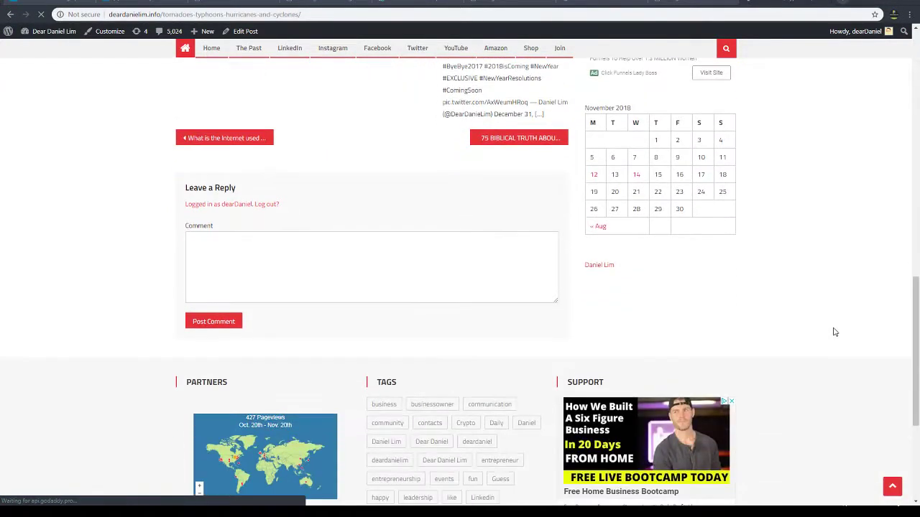
pyautogui.click(596, 0)
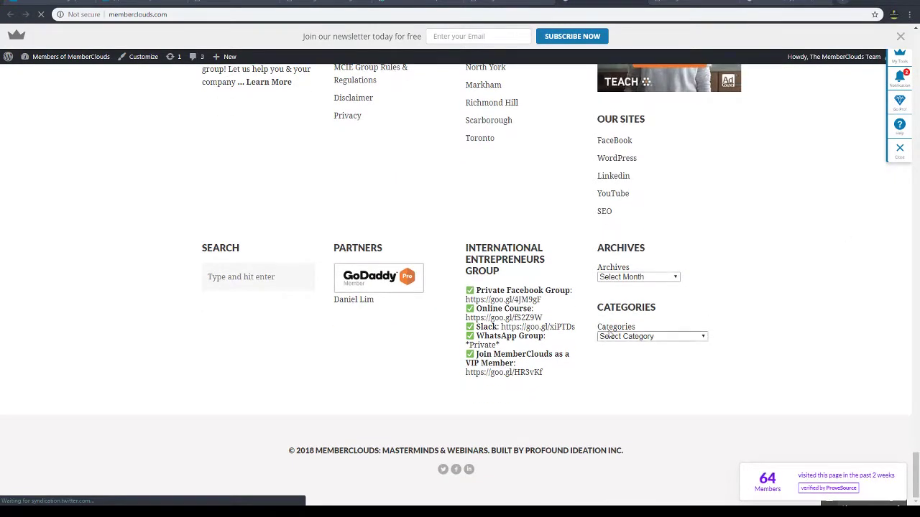
pyautogui.hotkey('ctrl', 'Tab')
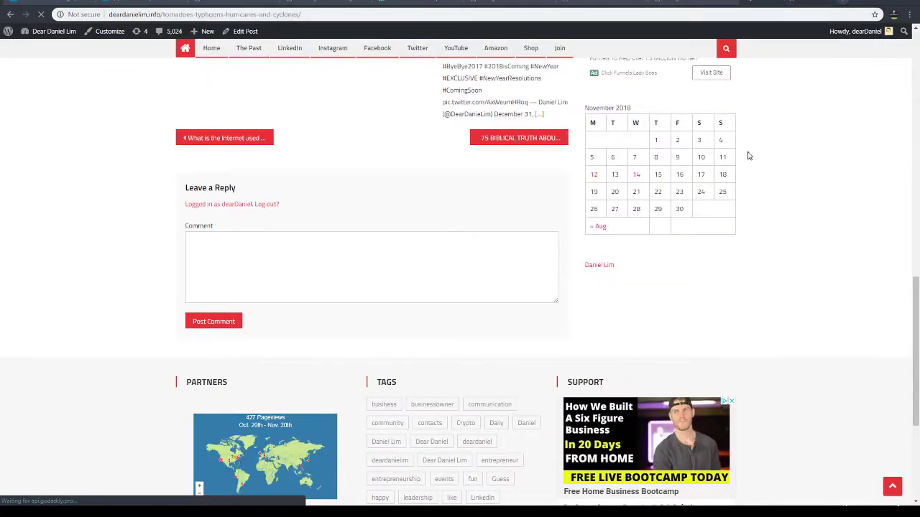
pyautogui.scroll(3, 671, 260)
pyautogui.scroll(3, 671, 260)
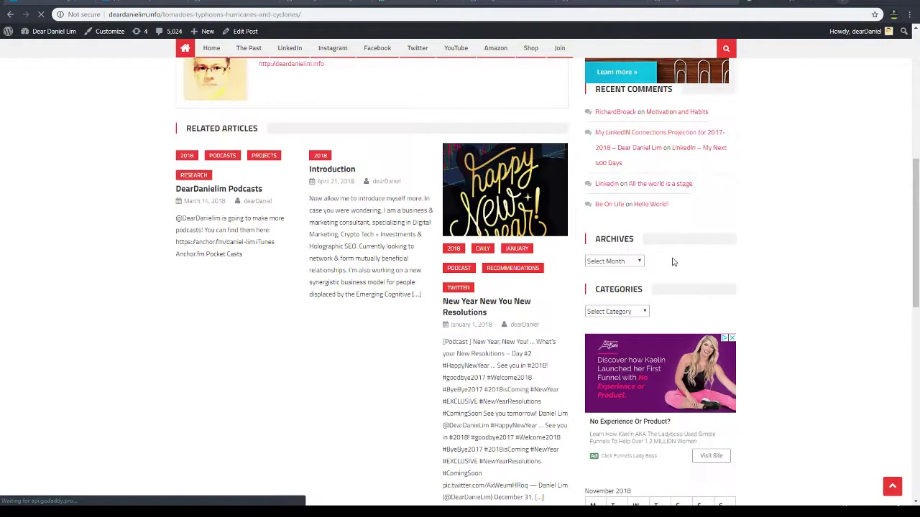
# Open the New Year New You New Resolutions post and scroll through it to the sidebar
pyautogui.click(501, 210)
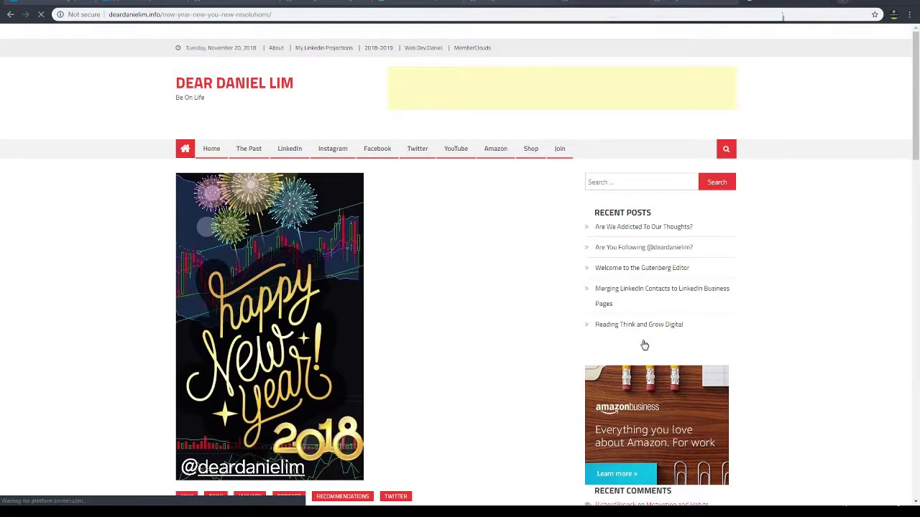
pyautogui.scroll(-5, 644, 345)
pyautogui.scroll(-5, 648, 350)
pyautogui.scroll(-3, 649, 349)
pyautogui.scroll(4, 649, 349)
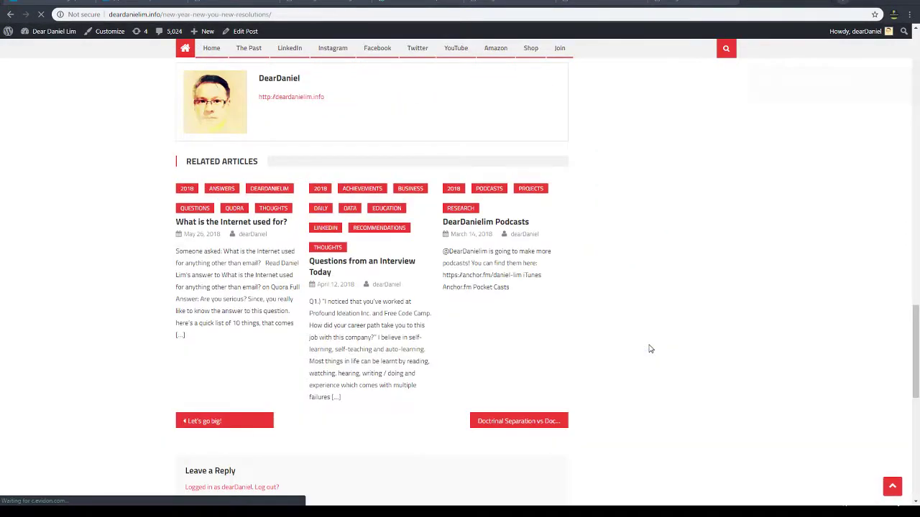
pyautogui.scroll(3, 649, 349)
pyautogui.scroll(3, 703, 298)
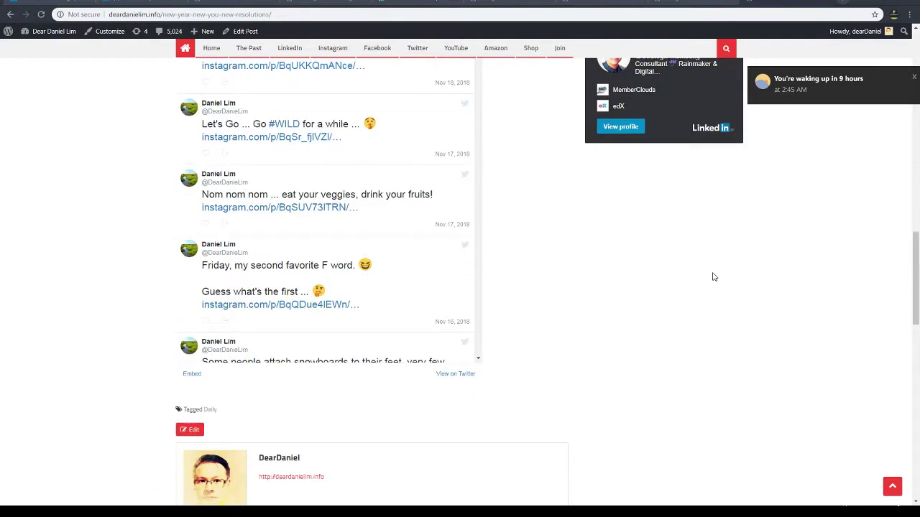
pyautogui.scroll(1, 713, 277)
pyautogui.scroll(1, 712, 273)
pyautogui.scroll(1, 712, 273)
pyautogui.scroll(-1, 783, 218)
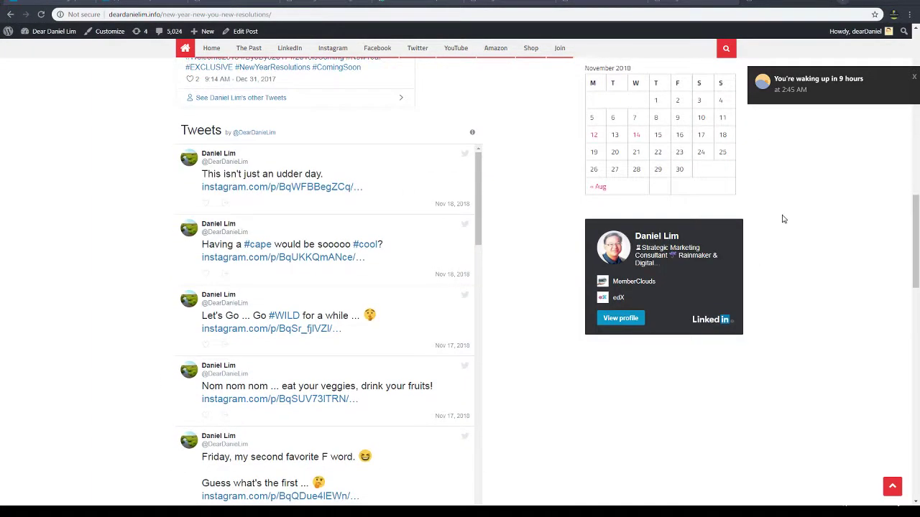
pyautogui.scroll(2, 783, 219)
pyautogui.moveTo(792, 311)
pyautogui.mouseDown()
pyautogui.moveTo(599, 270)
pyautogui.moveTo(735, 78)
pyautogui.mouseUp()
pyautogui.moveTo(740, 195); pyautogui.dragTo(749, 445)
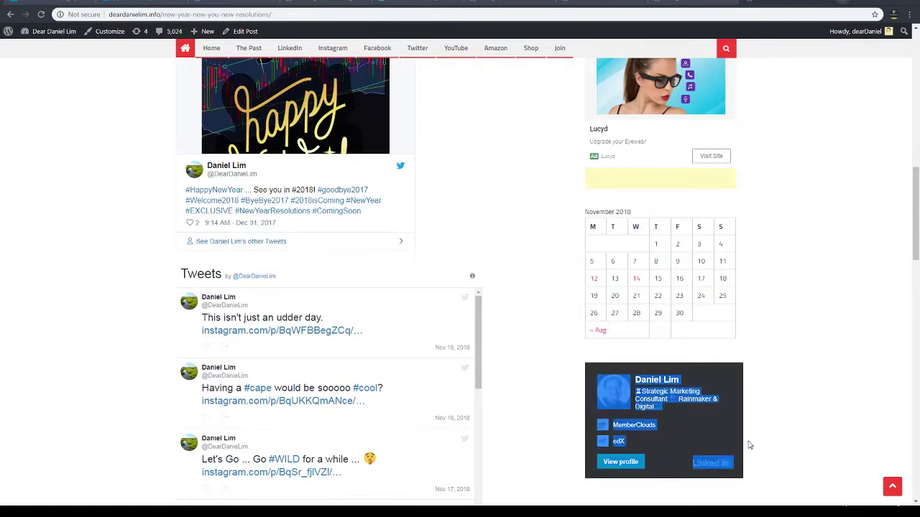
pyautogui.click(848, 389)
pyautogui.scroll(2, 849, 388)
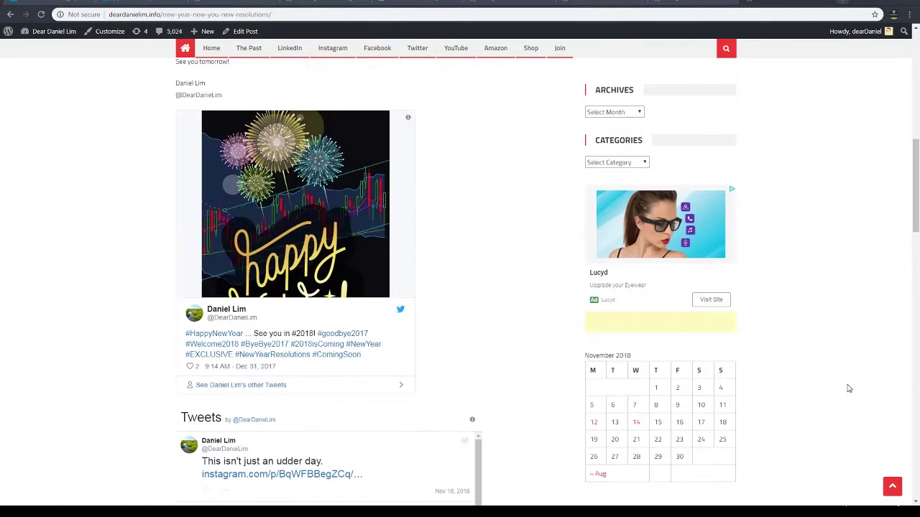
pyautogui.scroll(-4, 845, 387)
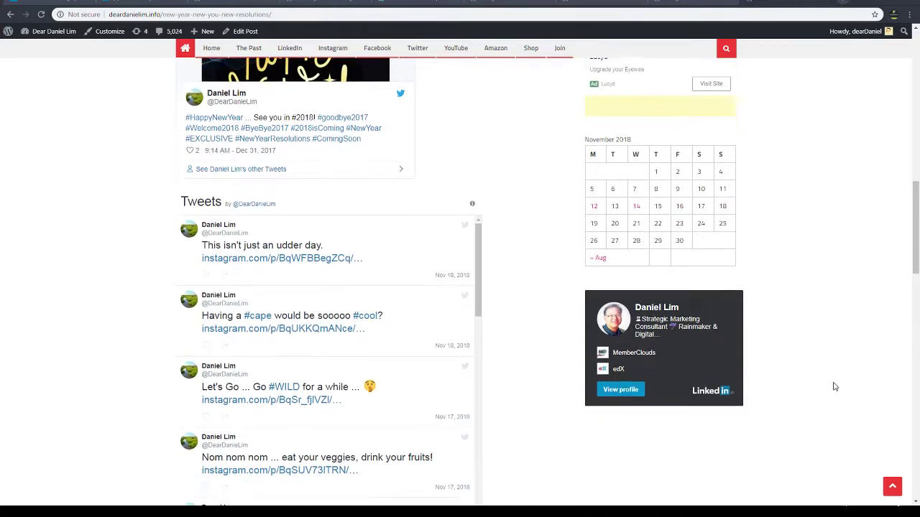
pyautogui.scroll(-2, 833, 386)
pyautogui.click(615, 277)
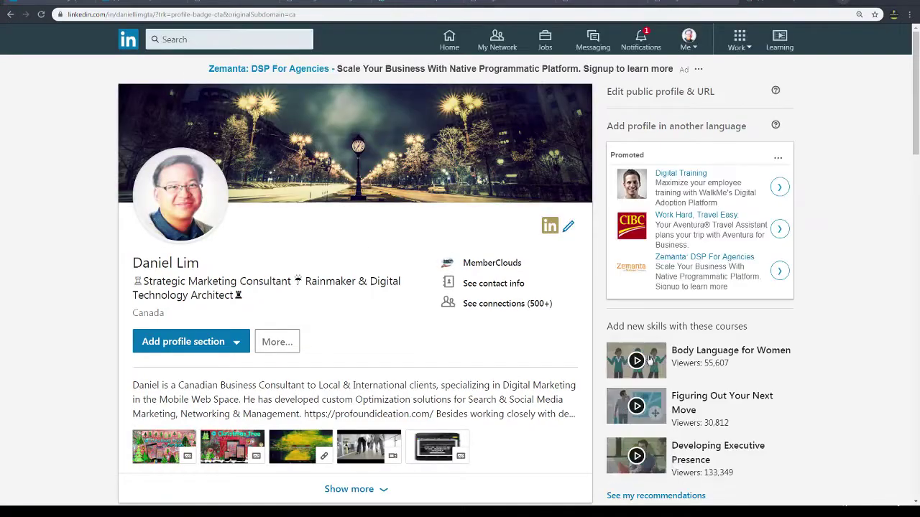
pyautogui.click(602, 2)
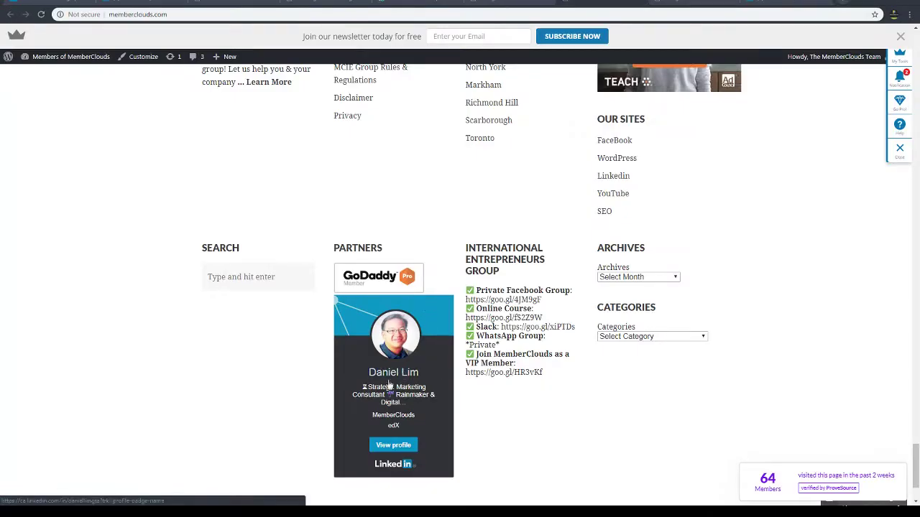
# Review the LinkedIn badge under Partners in the MemberClouds footer, then return to Dear Daniel Lim's Widgets admin
pyautogui.scroll(2, 411, 401)
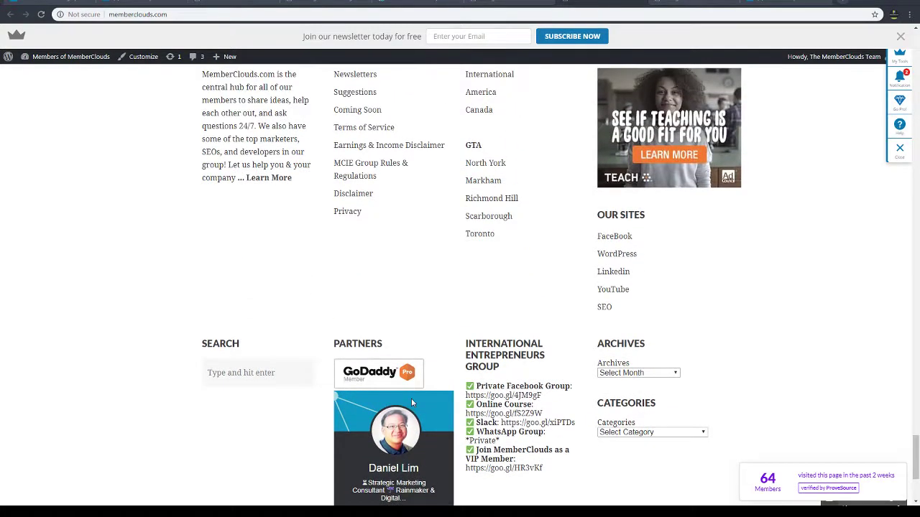
pyautogui.scroll(1, 411, 398)
pyautogui.scroll(1, 411, 400)
pyautogui.scroll(-2, 411, 402)
pyautogui.scroll(-1, 412, 403)
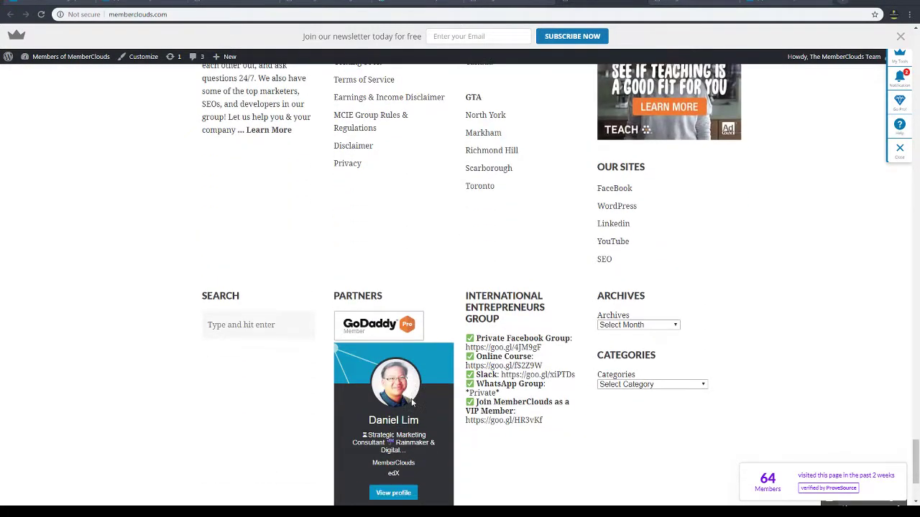
pyautogui.scroll(3, 412, 403)
pyautogui.scroll(-2, 411, 402)
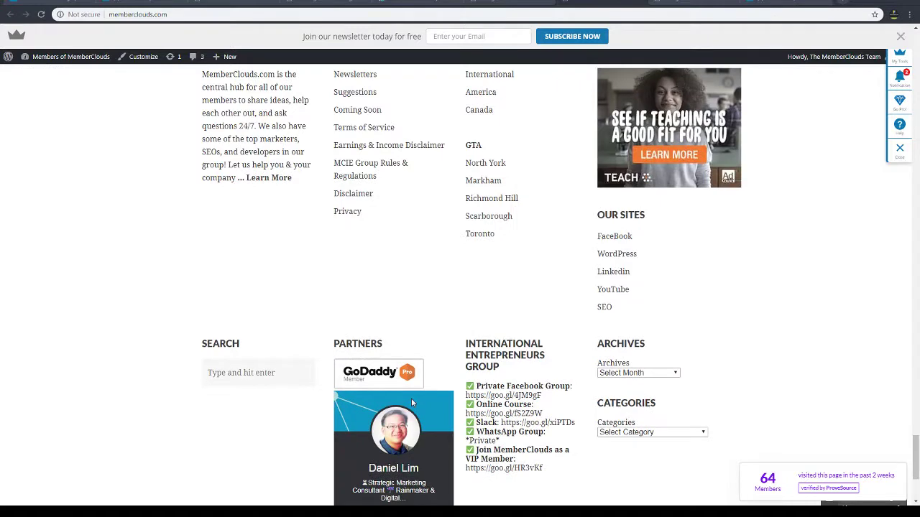
pyautogui.scroll(2, 411, 403)
pyautogui.scroll(-3, 411, 403)
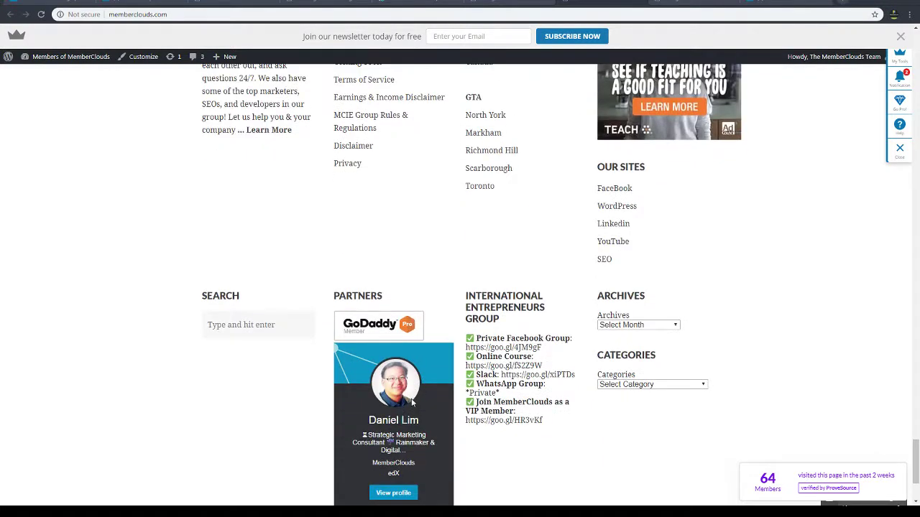
pyautogui.scroll(2, 411, 403)
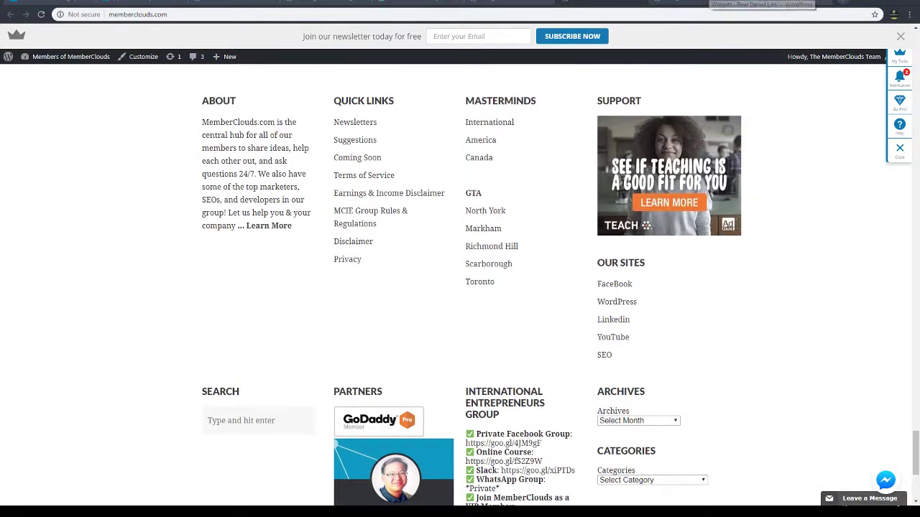
pyautogui.click(708, 2)
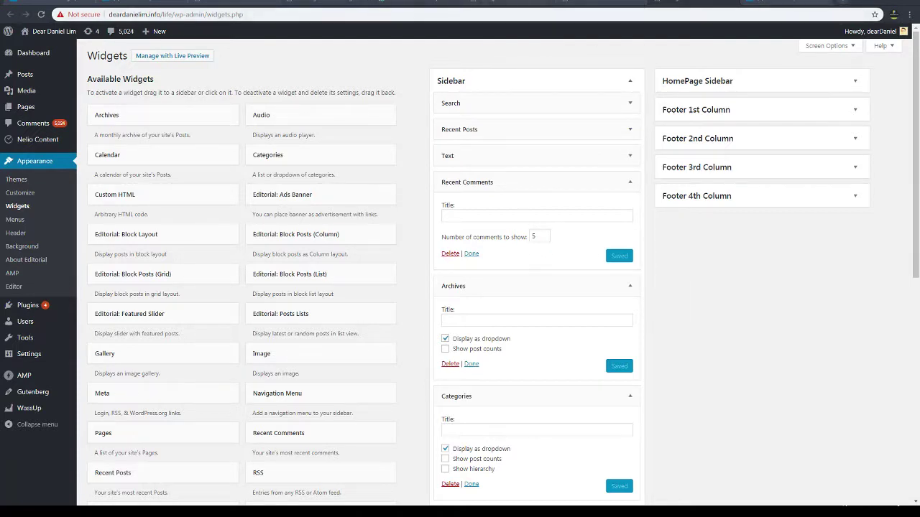
# Bring up LinkedIn's badge builder and briefly highlight its Step 1 instructions and script code
pyautogui.click(79, 4)
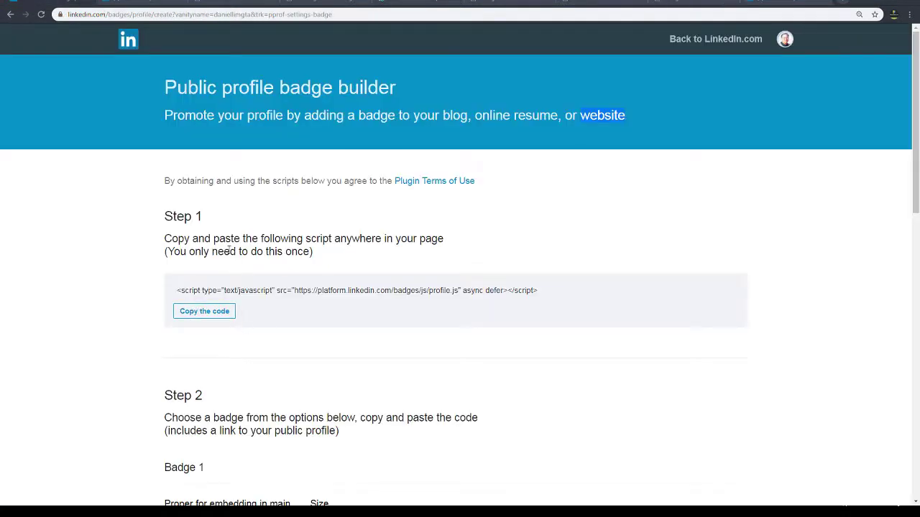
pyautogui.click(117, 199)
pyautogui.moveTo(139, 249); pyautogui.dragTo(572, 317)
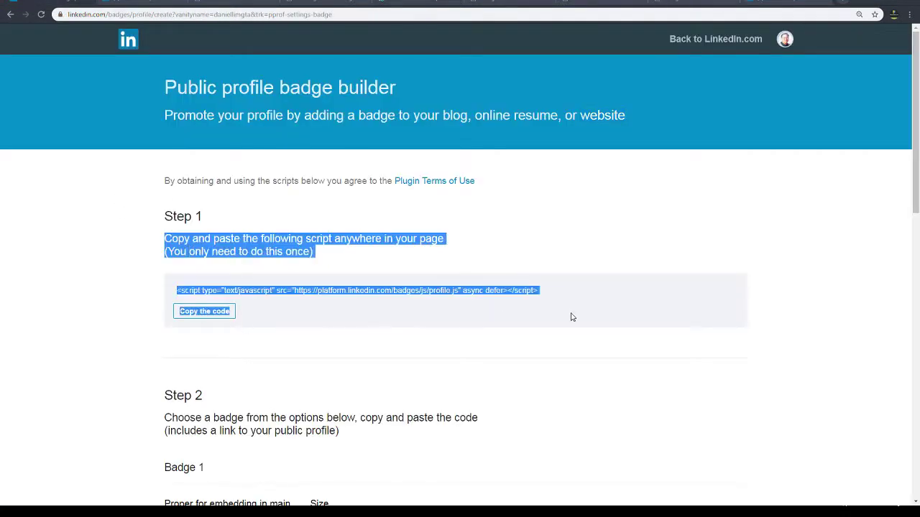
pyautogui.click(600, 344)
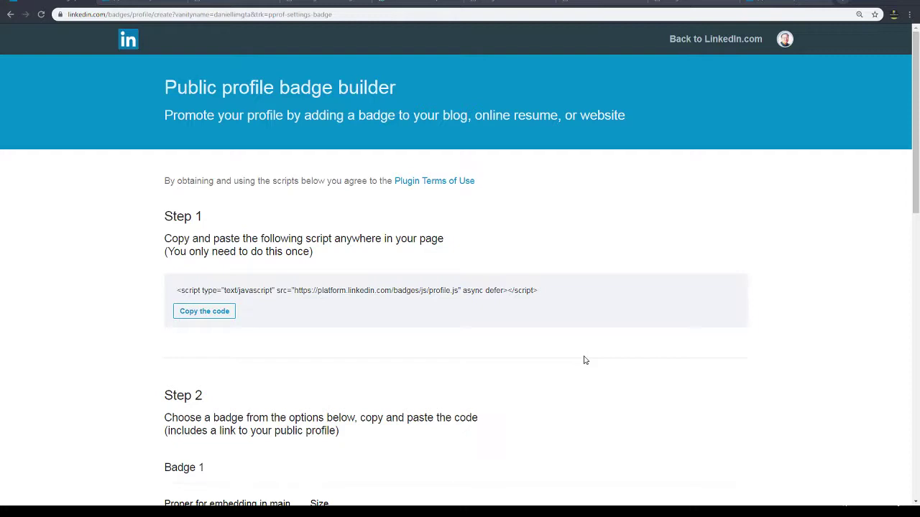